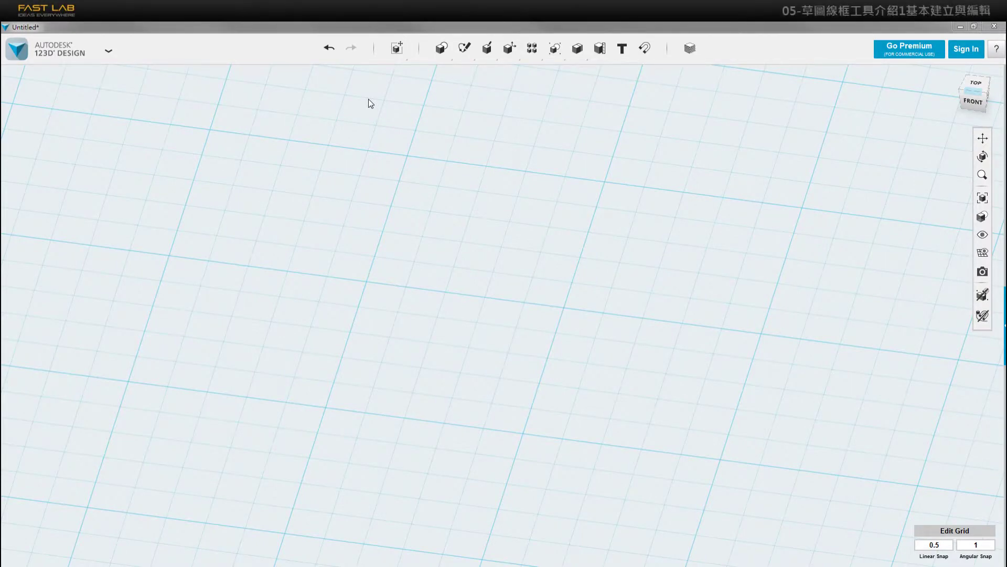
# Step: Insert a rectangle primitive with length 30 and width 30 onto the empty grid
pyautogui.moveTo(465, 48)
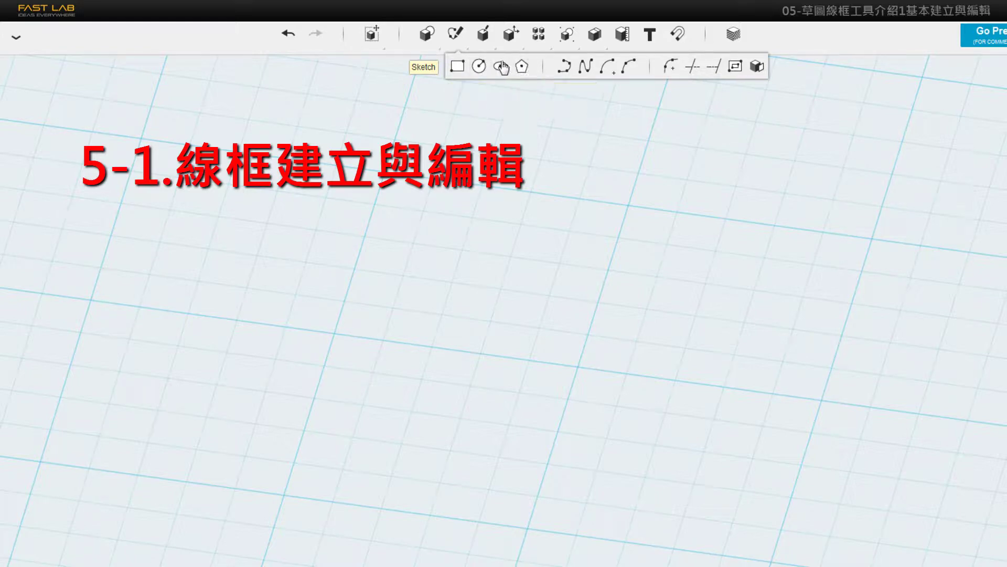
pyautogui.moveTo(428, 47)
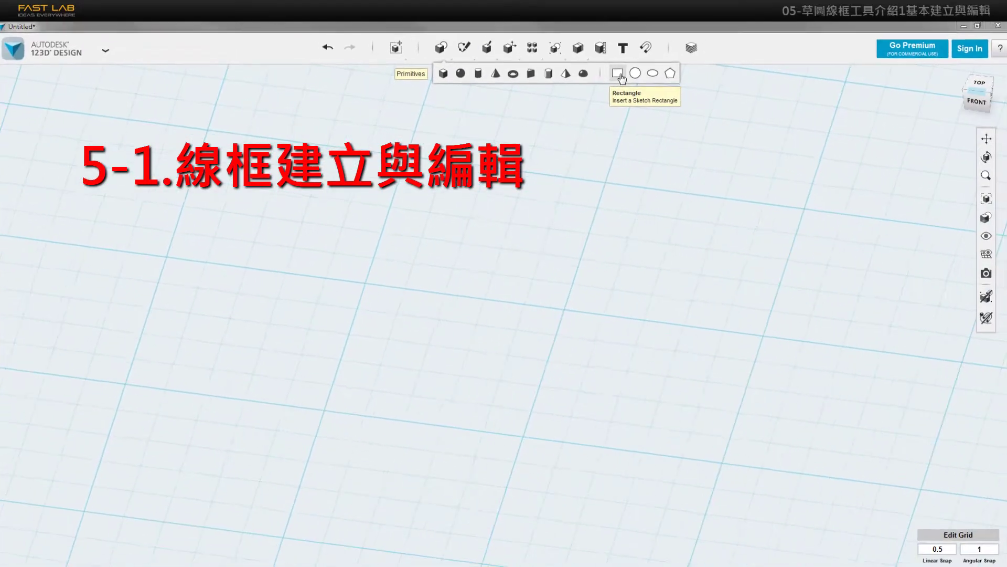
pyautogui.click(617, 74)
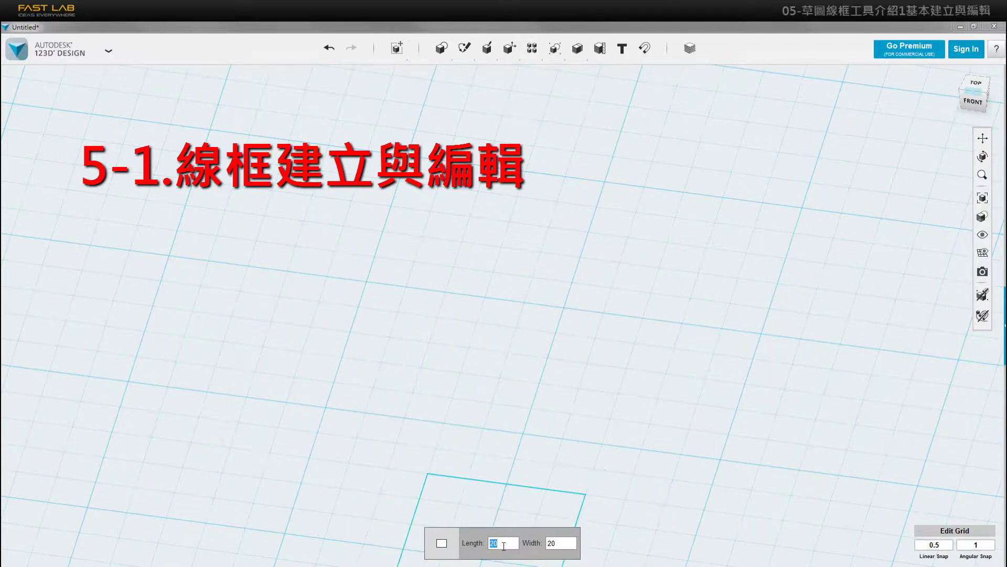
pyautogui.write('30')
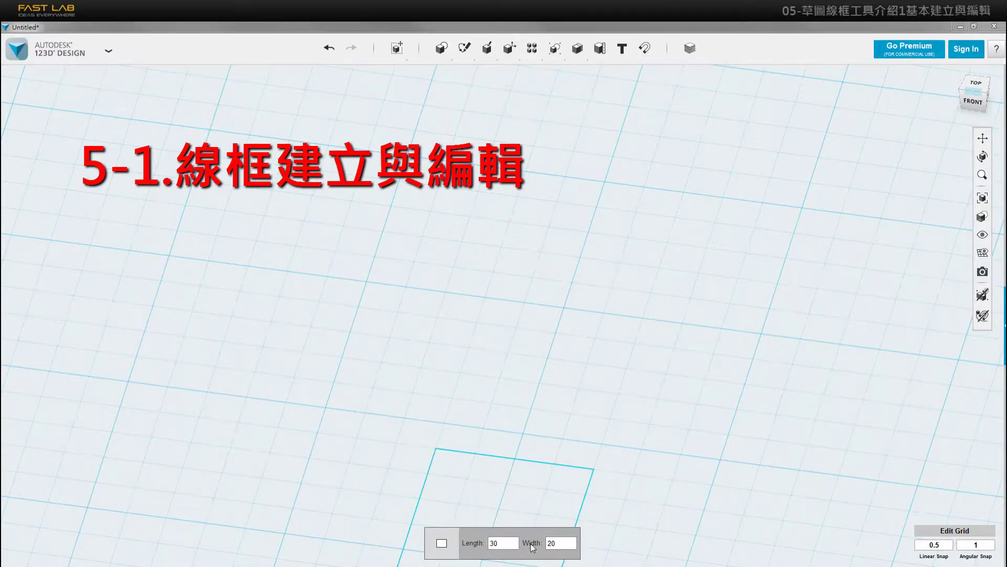
pyautogui.write('30')
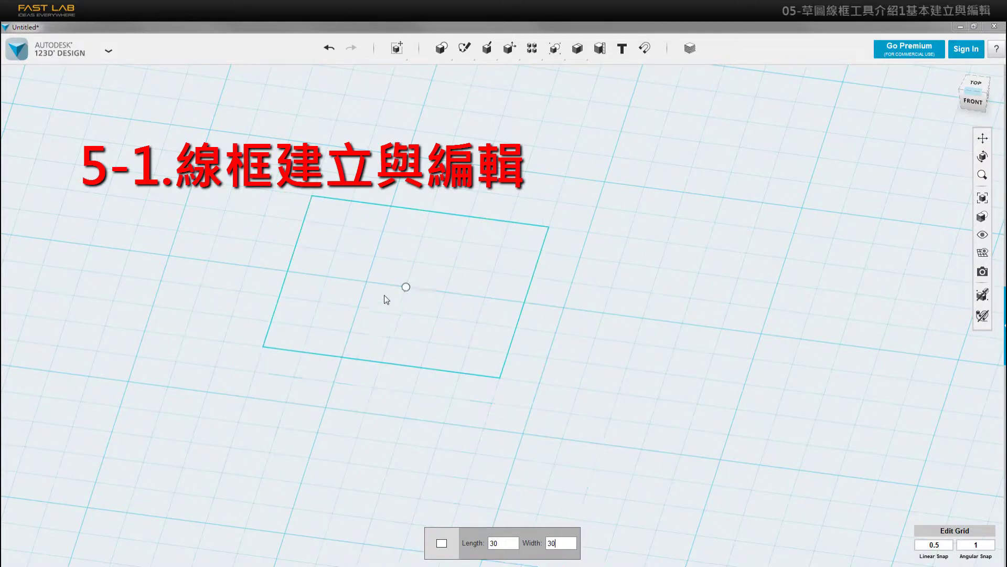
pyautogui.click(370, 282)
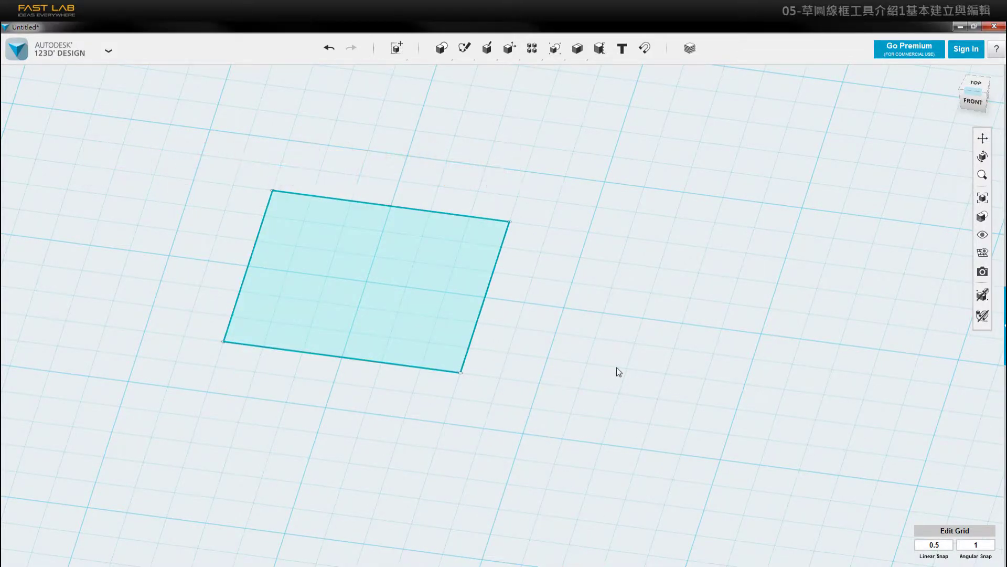
# Step: Sketch a 30 × 30 mm rectangle on the grid beside the inserted rectangle
pyautogui.moveTo(564, 327); pyautogui.dragTo(542, 318, button='middle')
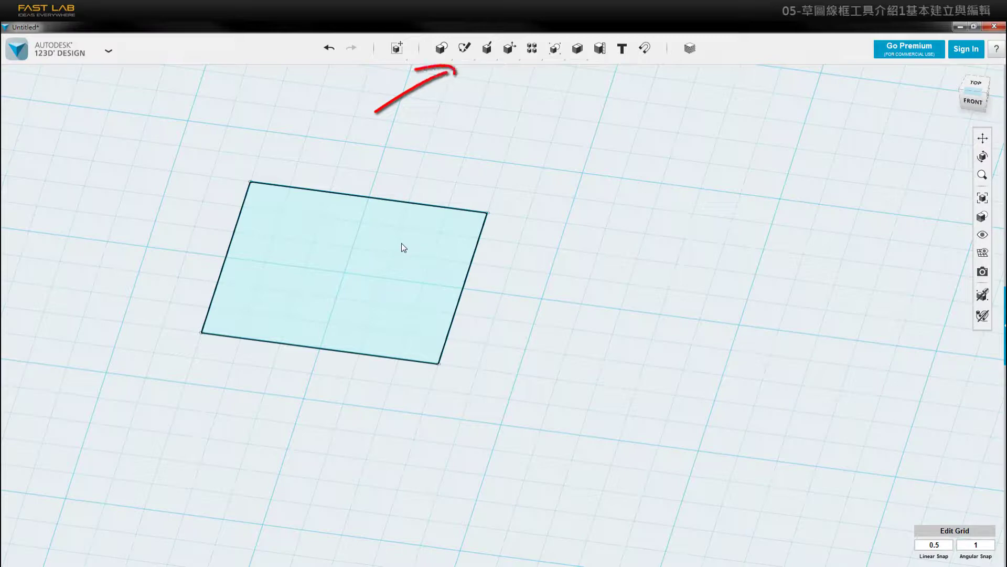
pyautogui.click(517, 248)
pyautogui.moveTo(518, 252); pyautogui.dragTo(470, 257, button='middle')
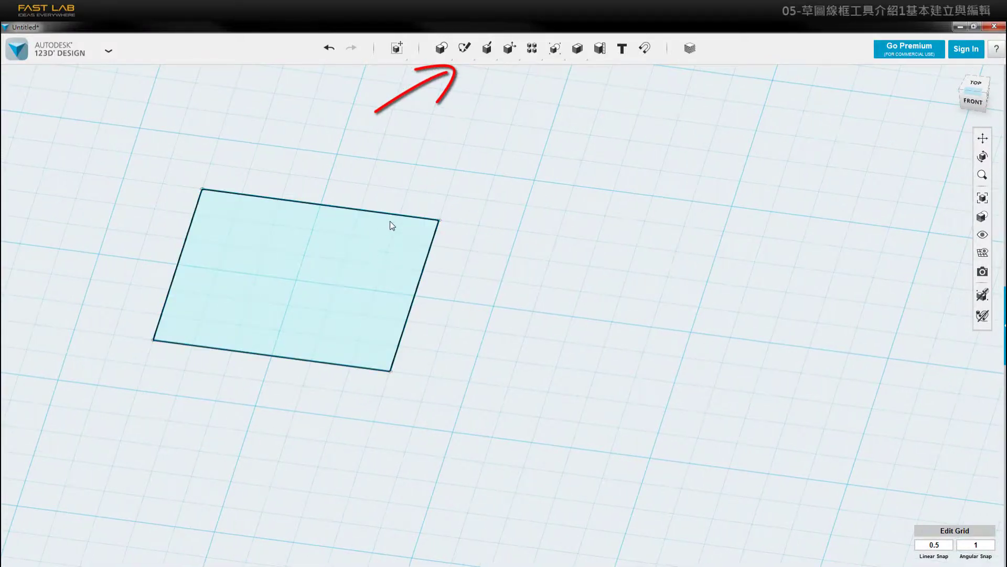
pyautogui.moveTo(473, 55)
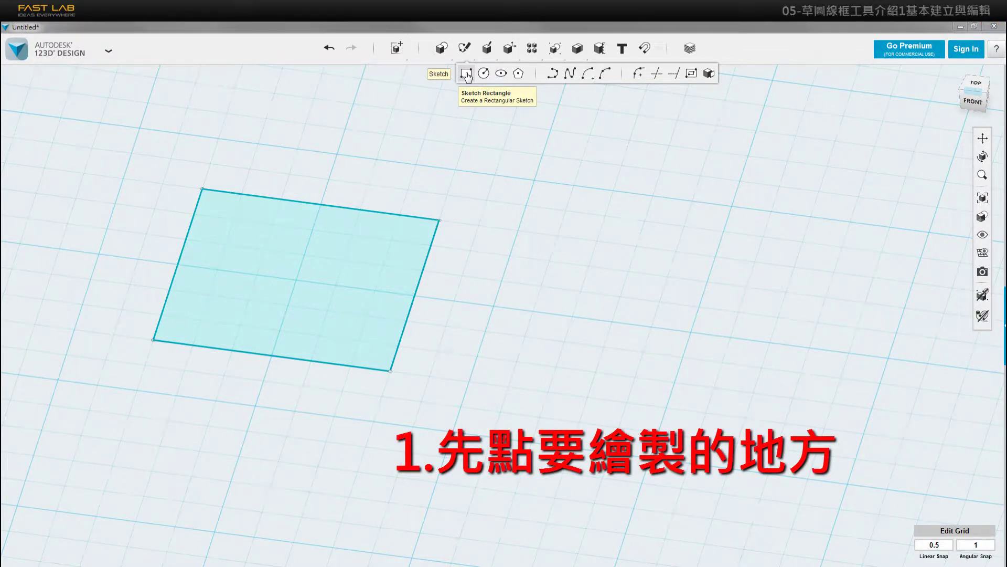
pyautogui.click(466, 74)
pyautogui.moveTo(560, 255)
pyautogui.mouseDown(button='right')
pyautogui.moveTo(537, 248)
pyautogui.moveTo(546, 250)
pyautogui.mouseUp(button='right')
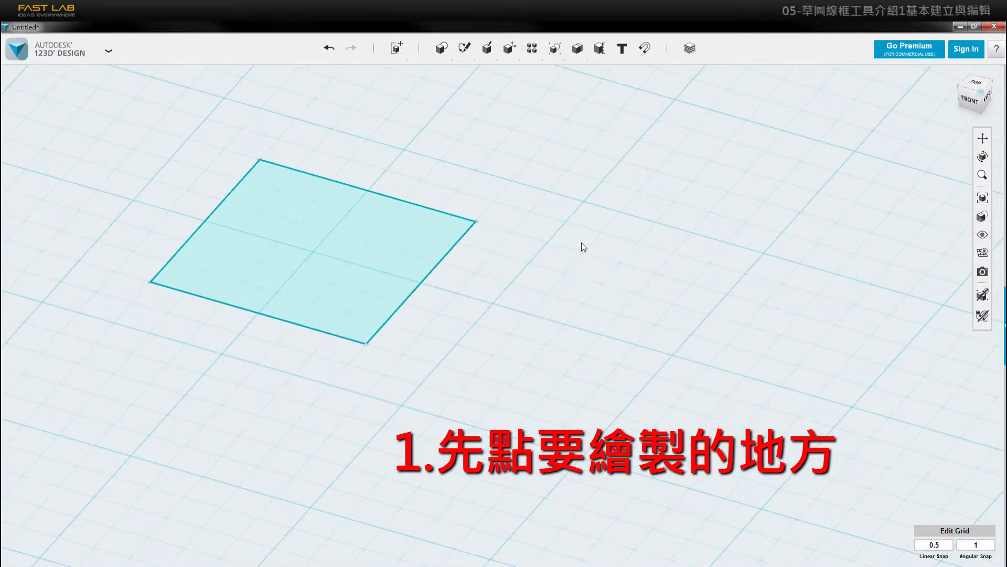
pyautogui.moveTo(547, 290); pyautogui.dragTo(561, 295, button='right')
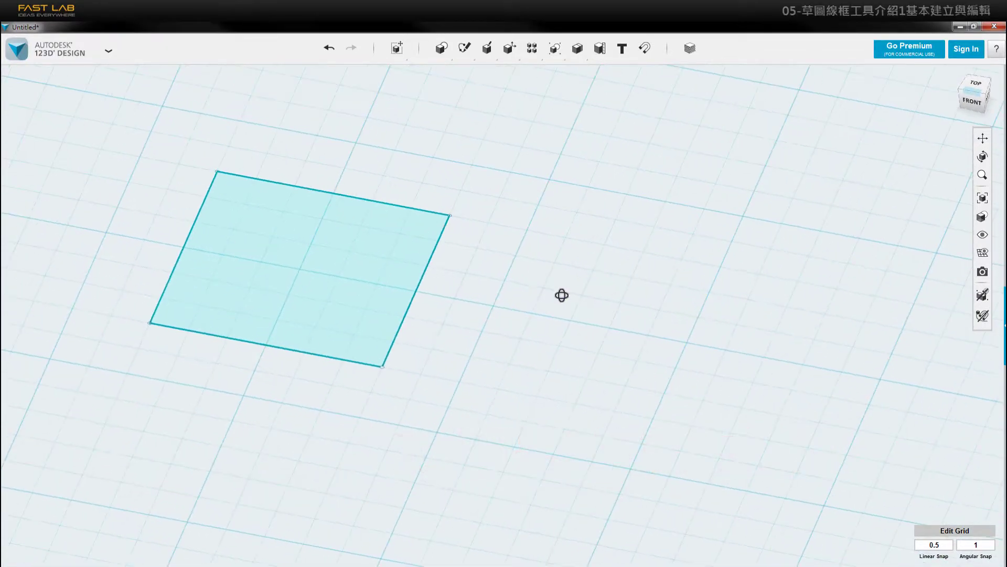
pyautogui.moveTo(558, 223); pyautogui.dragTo(578, 278, button='right')
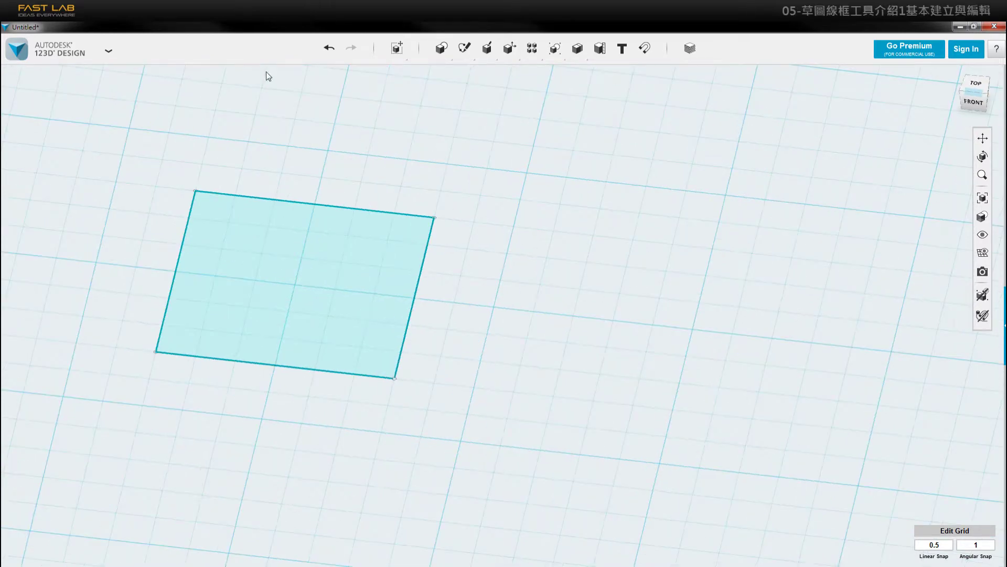
pyautogui.click(533, 251)
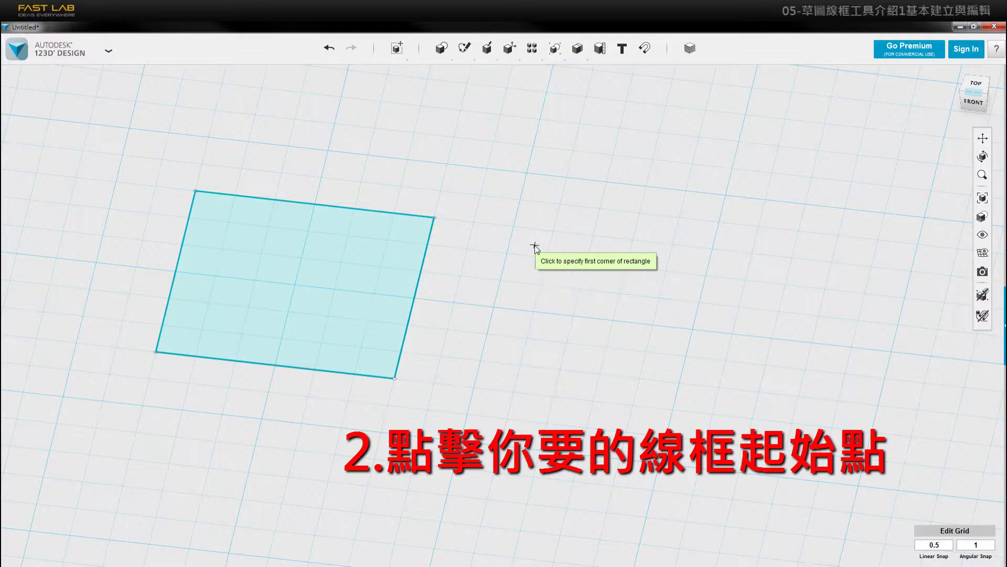
pyautogui.click(513, 226)
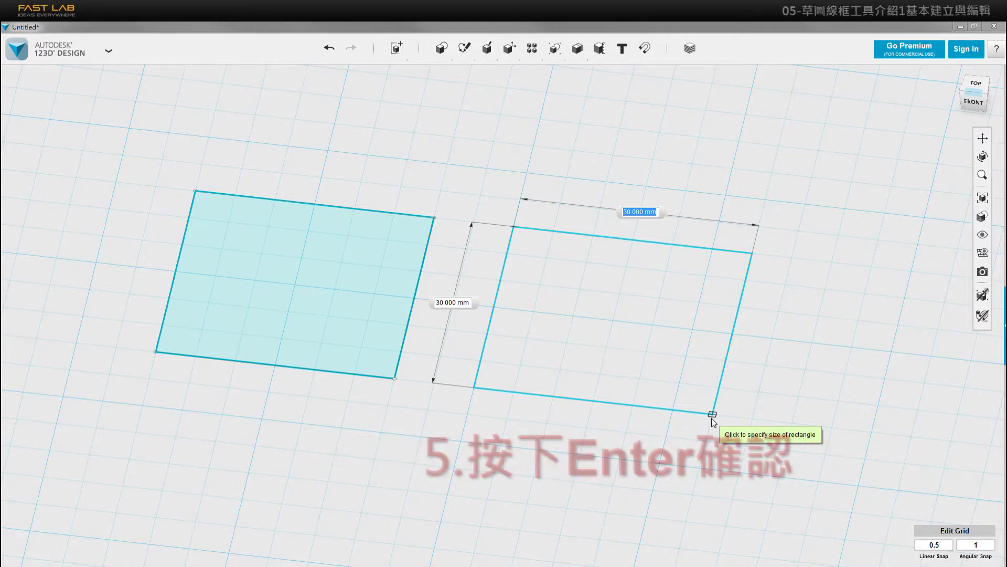
pyautogui.press('Return')
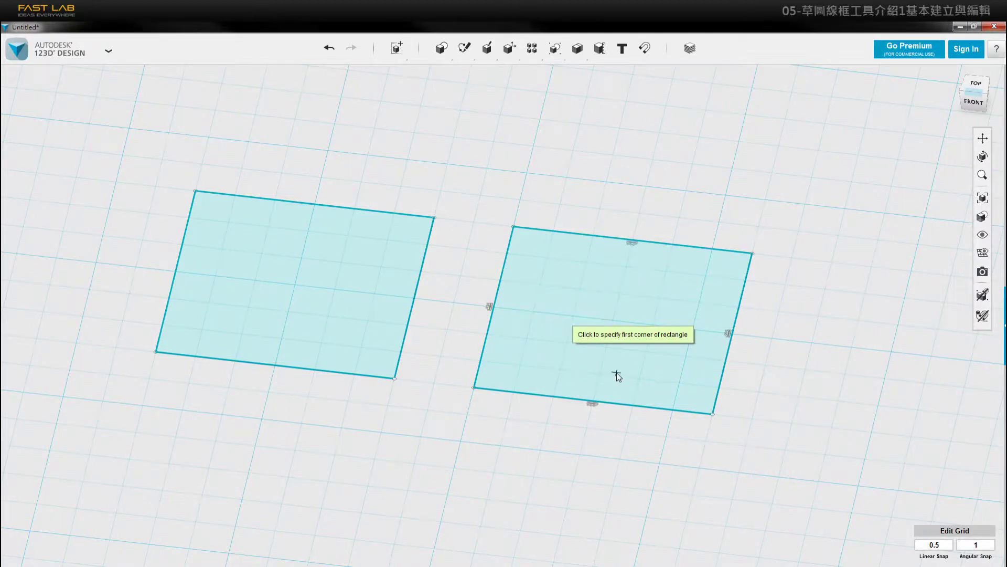
pyautogui.press('Escape')
# Step: Delete the first rectangle, the one inserted as a primitive
pyautogui.moveTo(602, 373)
pyautogui.mouseDown(button='middle')
pyautogui.moveTo(522, 207)
pyautogui.moveTo(335, 234)
pyautogui.mouseUp(button='middle')
pyautogui.moveTo(410, 166); pyautogui.dragTo(495, 386, button='right')
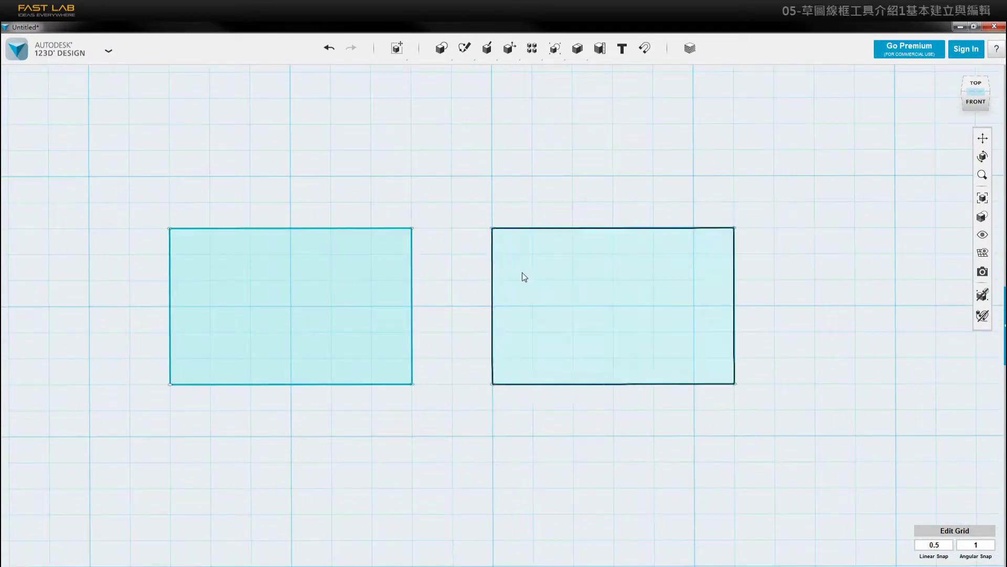
pyautogui.moveTo(537, 261)
pyautogui.mouseDown(button='right')
pyautogui.moveTo(447, 274)
pyautogui.moveTo(347, 258)
pyautogui.mouseUp(button='right')
pyautogui.click(345, 258)
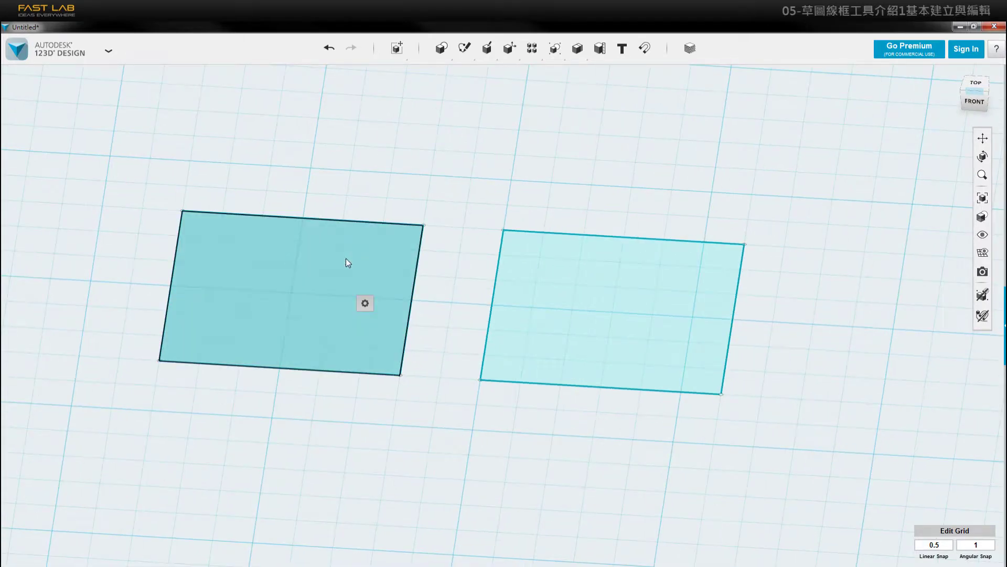
pyautogui.press('Delete')
# Step: Shrink the remaining rectangle to about 25.9 × 26.4 mm by moving its front corner inward
pyautogui.moveTo(561, 254); pyautogui.dragTo(472, 244, button='middle')
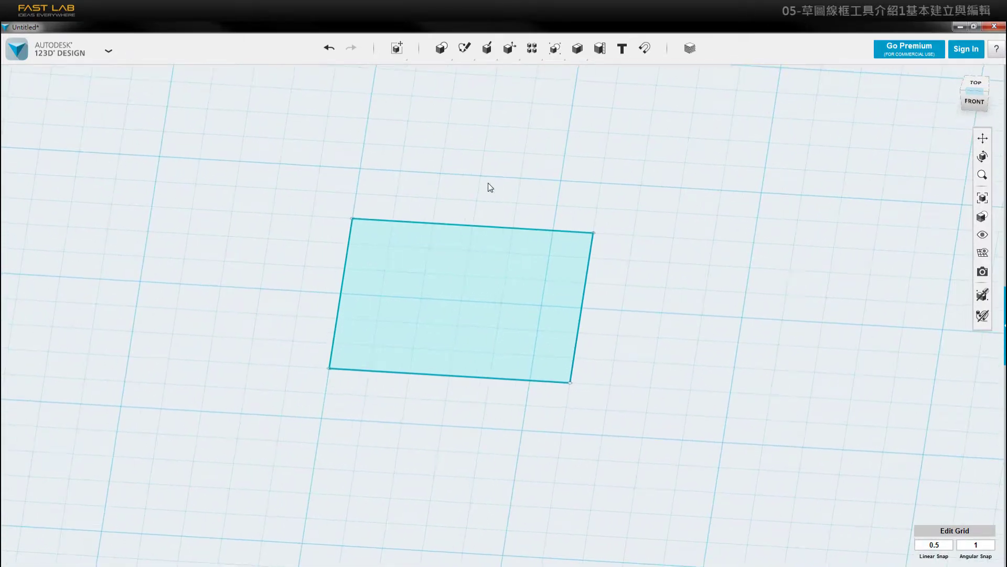
pyautogui.moveTo(569, 251); pyautogui.dragTo(573, 286, button='right')
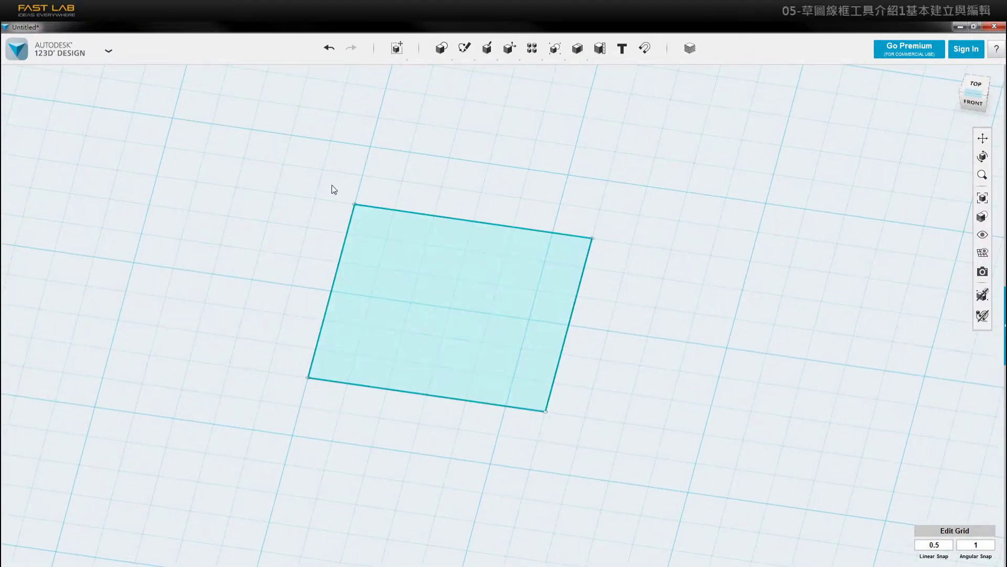
pyautogui.moveTo(570, 399); pyautogui.dragTo(575, 378, button='right')
pyautogui.moveTo(575, 378); pyautogui.dragTo(617, 334, button='middle')
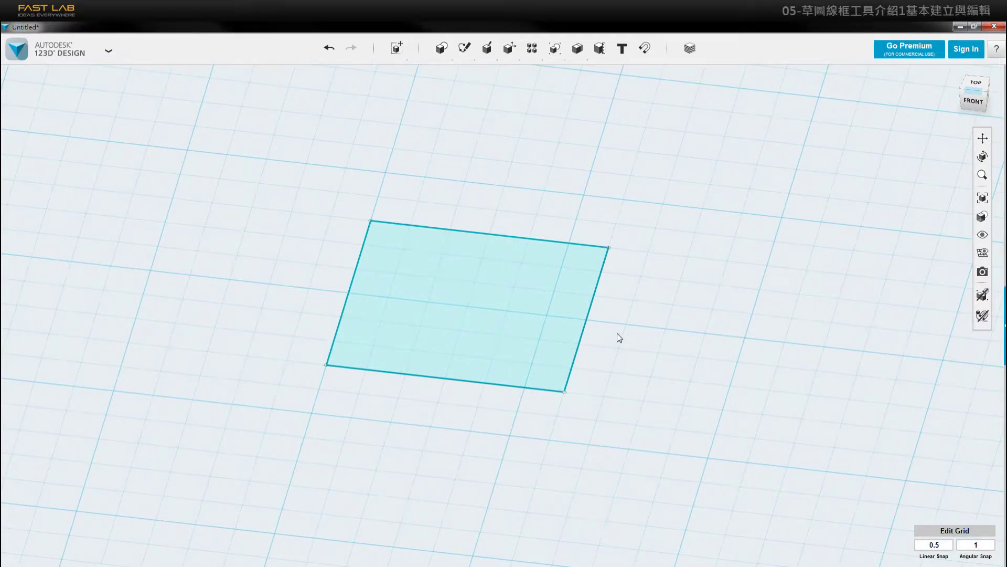
pyautogui.moveTo(617, 333); pyautogui.dragTo(646, 337, button='middle')
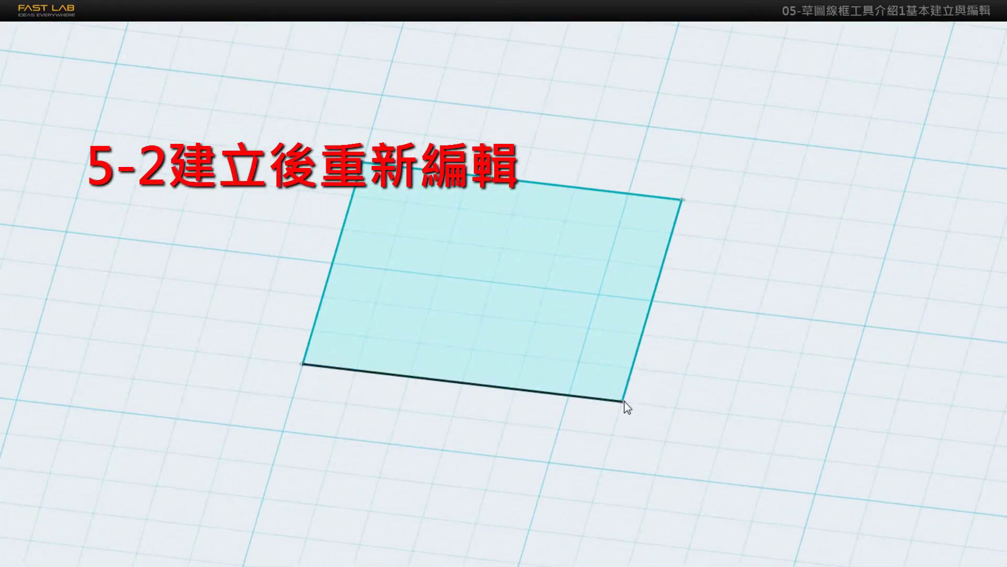
pyautogui.moveTo(623, 404); pyautogui.dragTo(594, 381)
pyautogui.moveTo(605, 391)
pyautogui.mouseDown()
pyautogui.moveTo(602, 380)
pyautogui.moveTo(618, 424)
pyautogui.moveTo(632, 406)
pyautogui.moveTo(659, 418)
pyautogui.moveTo(581, 409)
pyautogui.moveTo(590, 308)
pyautogui.moveTo(647, 389)
pyautogui.moveTo(612, 412)
pyautogui.moveTo(637, 421)
pyautogui.moveTo(605, 411)
pyautogui.moveTo(577, 355)
pyautogui.moveTo(587, 372)
pyautogui.mouseUp()
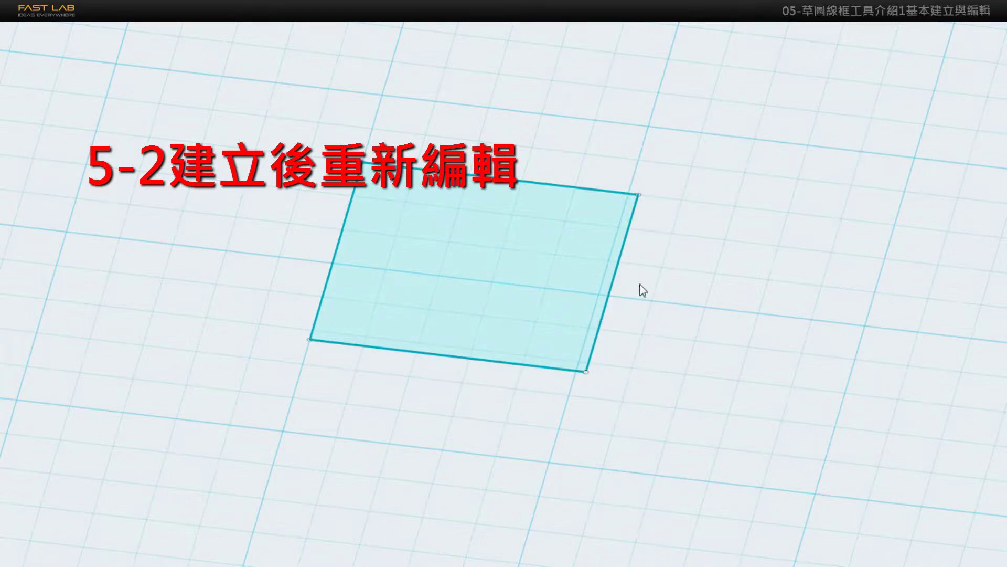
# Step: Select the rectangle's front edge and examine the lengths of its two sides
pyautogui.moveTo(450, 253); pyautogui.dragTo(625, 324, button='right')
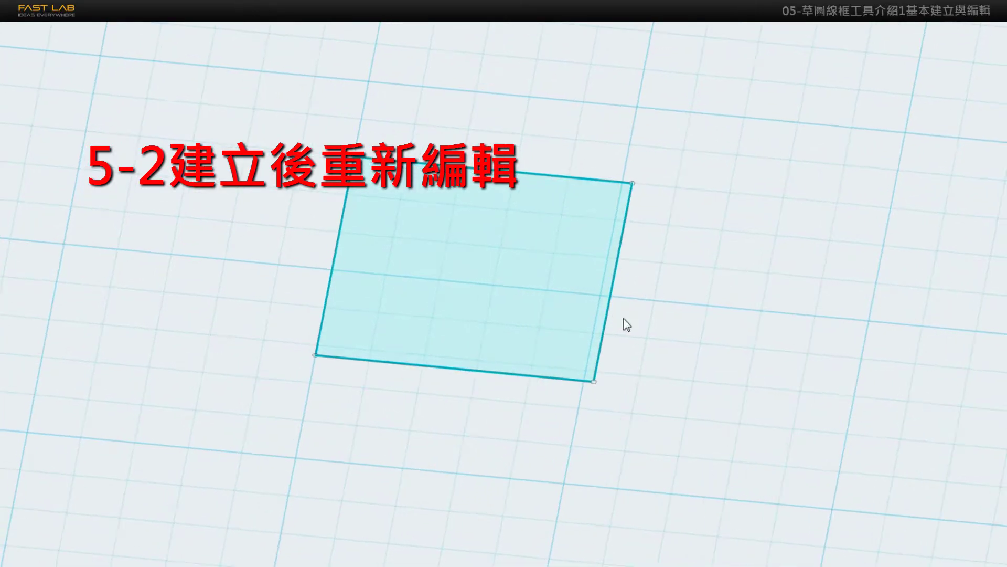
pyautogui.moveTo(625, 324); pyautogui.dragTo(739, 321, button='middle')
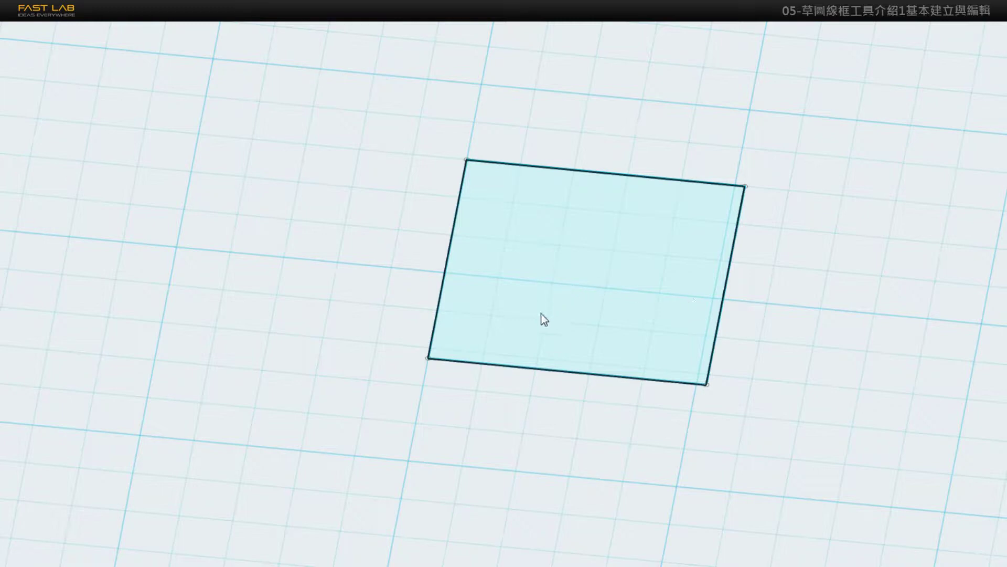
pyautogui.moveTo(605, 449); pyautogui.dragTo(595, 426, button='right')
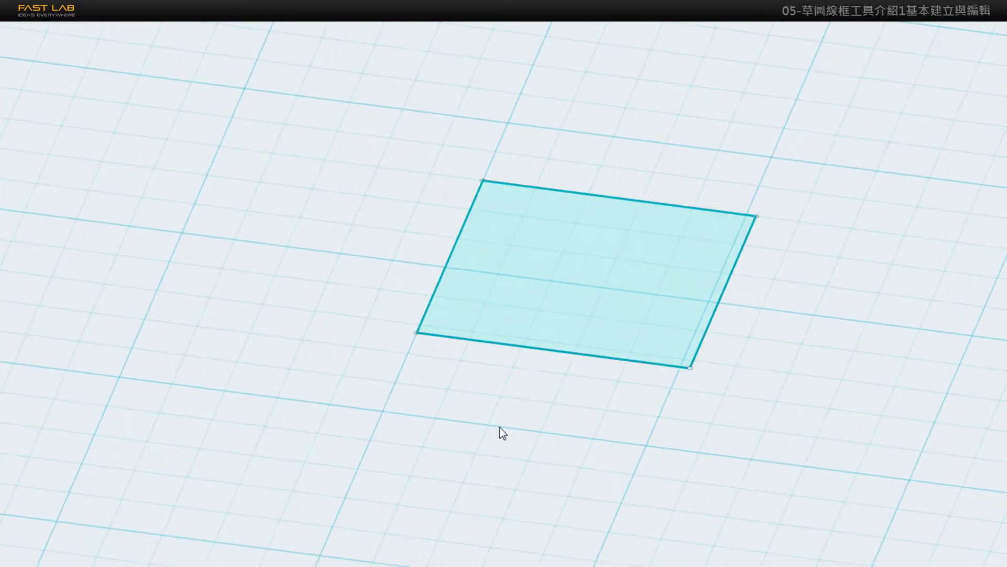
pyautogui.click(570, 356)
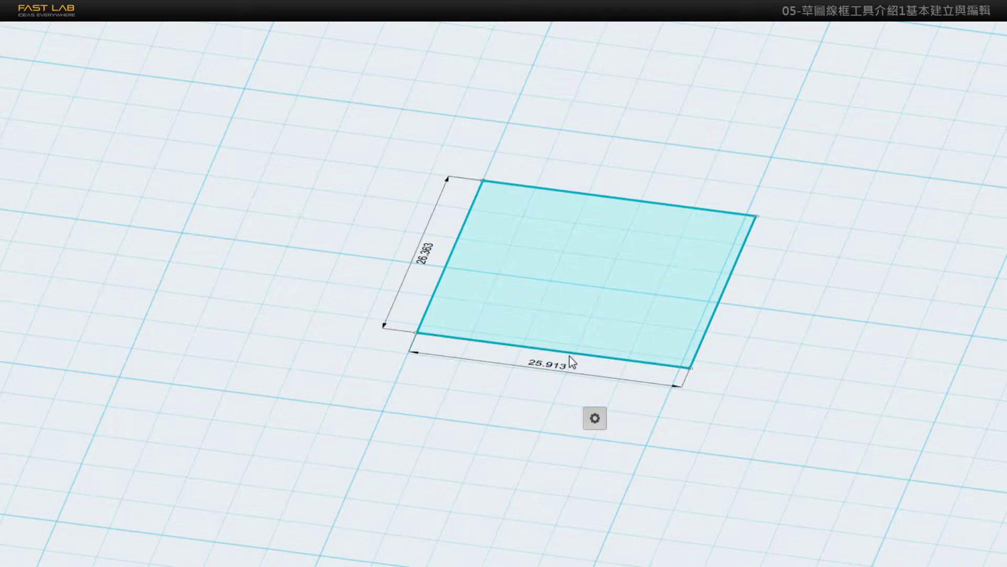
pyautogui.click(569, 356)
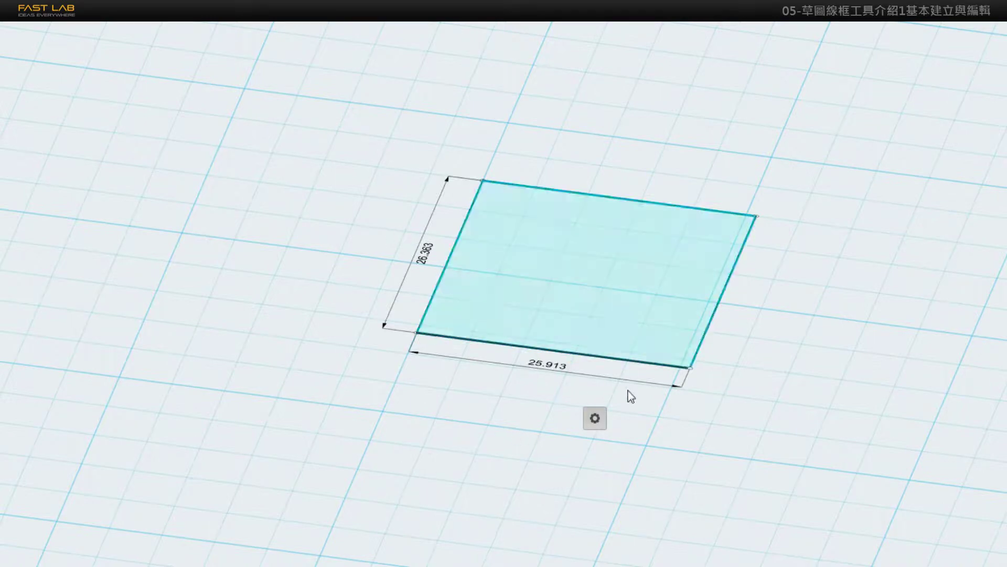
pyautogui.moveTo(629, 392); pyautogui.dragTo(686, 423, button='right')
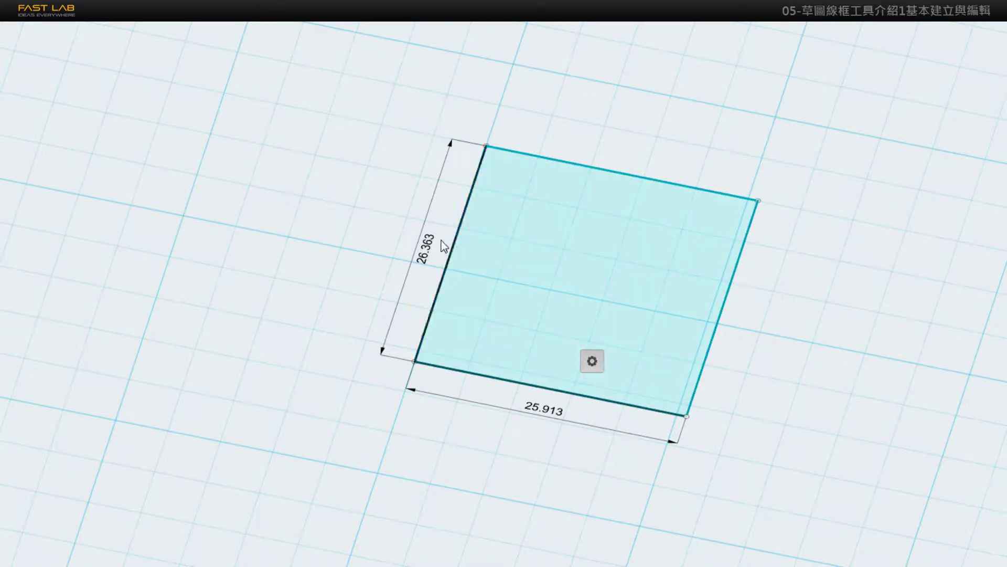
pyautogui.moveTo(445, 275)
pyautogui.mouseDown(button='middle')
pyautogui.moveTo(542, 272)
pyautogui.moveTo(553, 297)
pyautogui.mouseUp(button='middle')
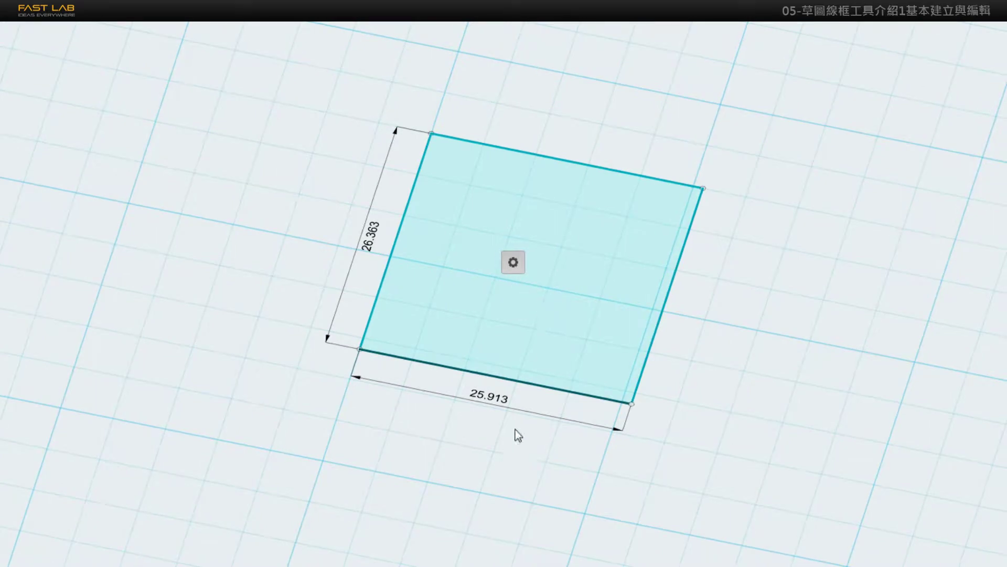
# Step: Add a length dimension to the rectangle's front edge and place it just outside the edge
pyautogui.moveTo(532, 388)
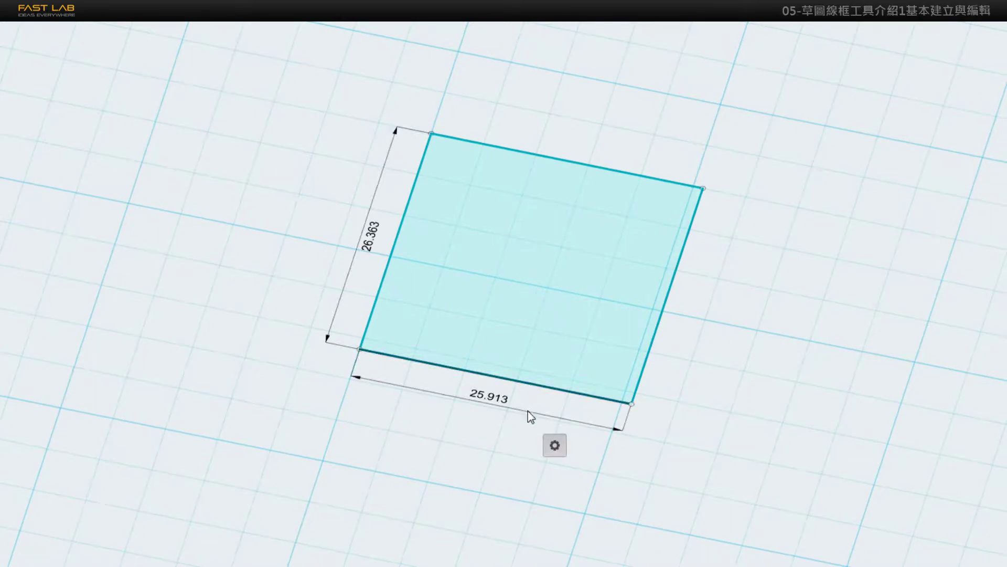
pyautogui.moveTo(555, 445)
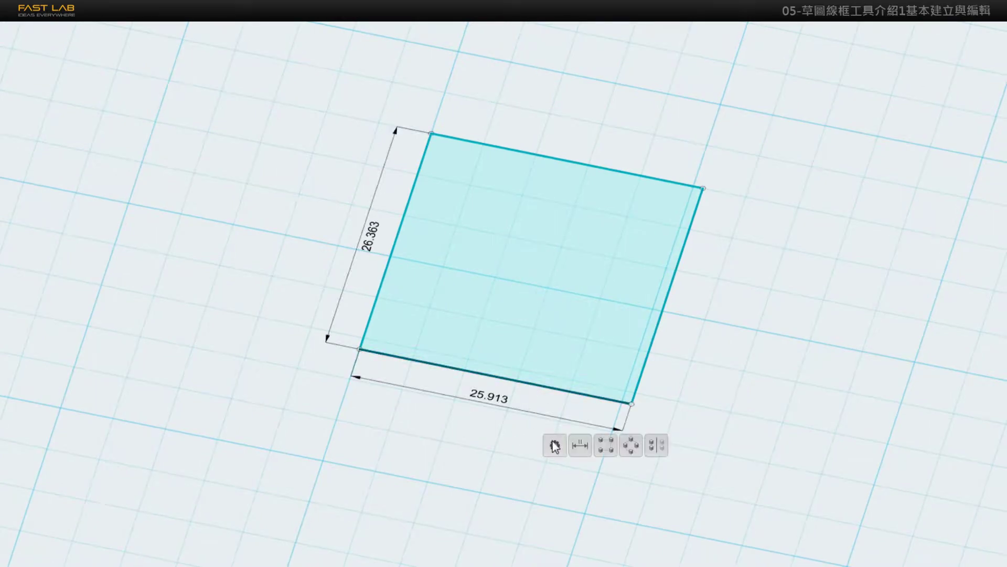
pyautogui.click(581, 447)
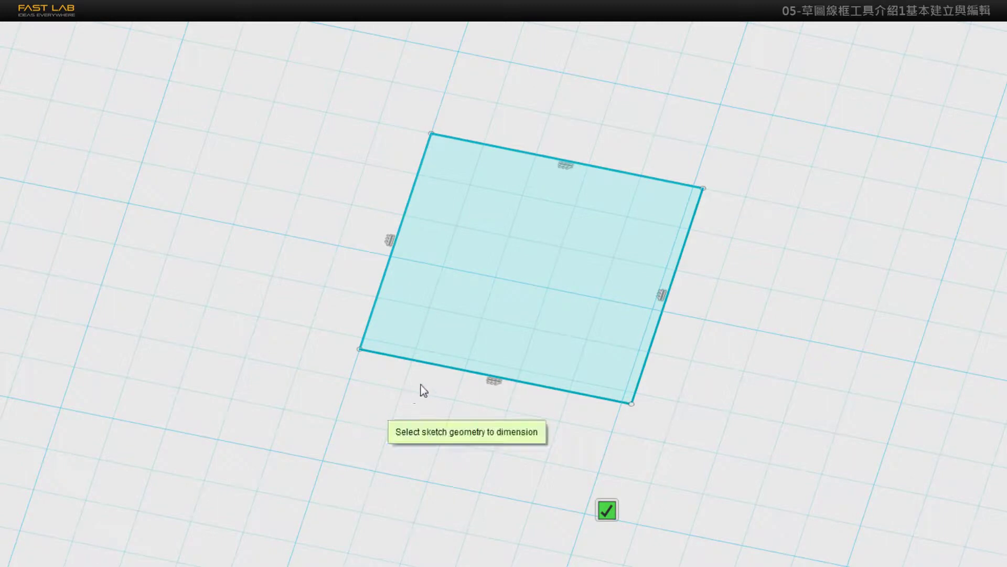
pyautogui.click(445, 367)
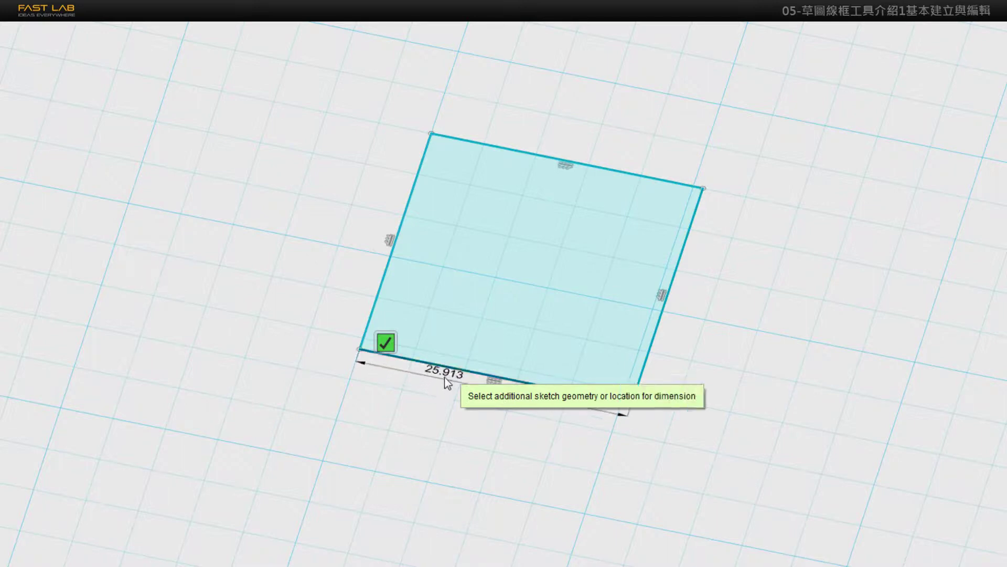
pyautogui.click(456, 348)
pyautogui.click(440, 376)
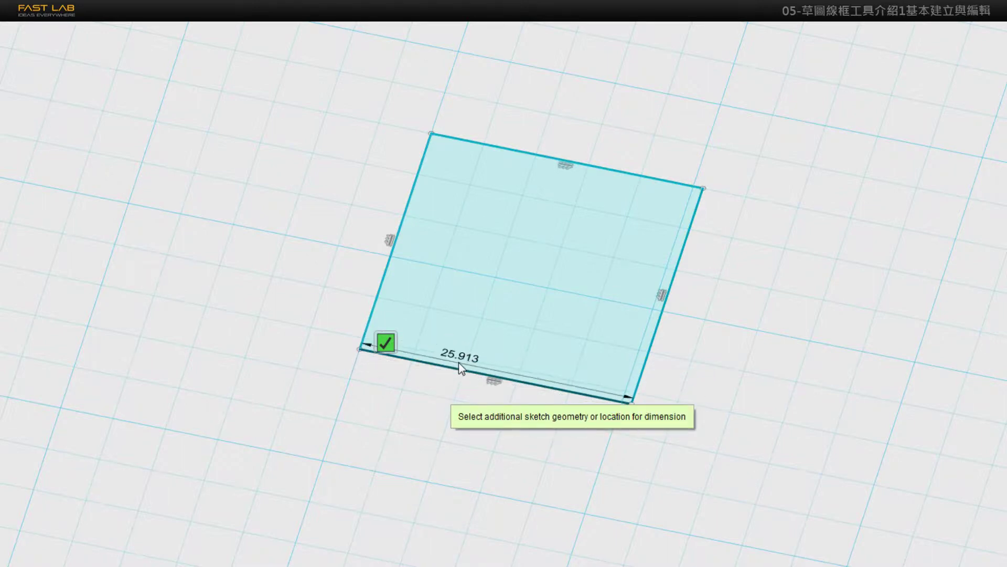
pyautogui.click(461, 383)
pyautogui.click(462, 389)
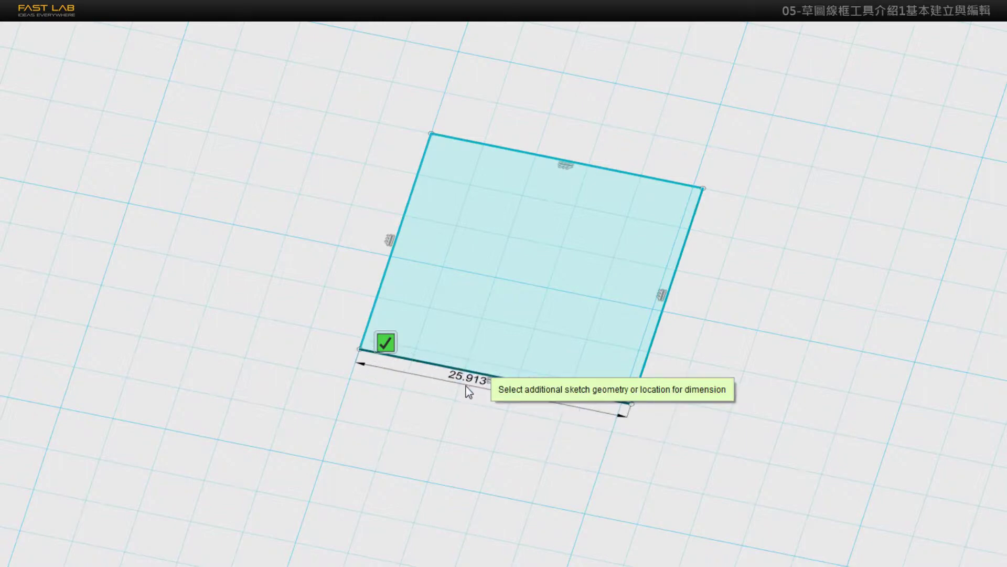
pyautogui.click(470, 372)
pyautogui.click(471, 373)
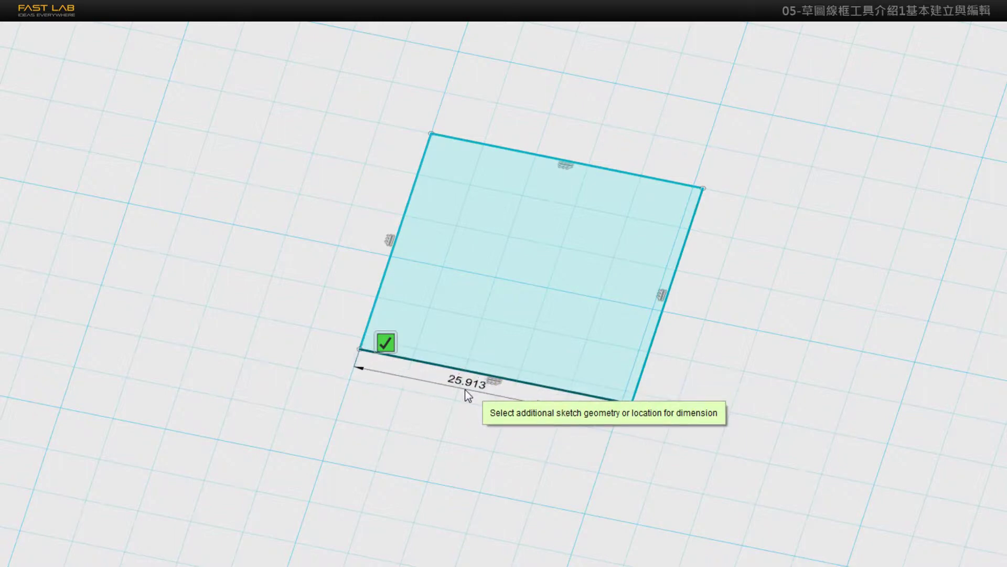
pyautogui.click(465, 392)
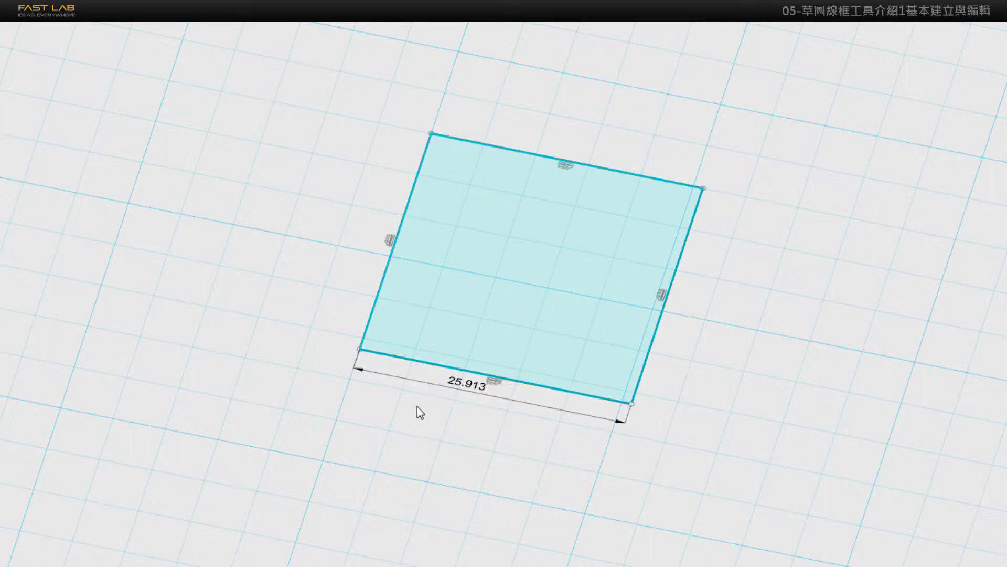
# Step: Set the dimension of the rectangle's front edge to 20 mm
pyautogui.click(440, 386)
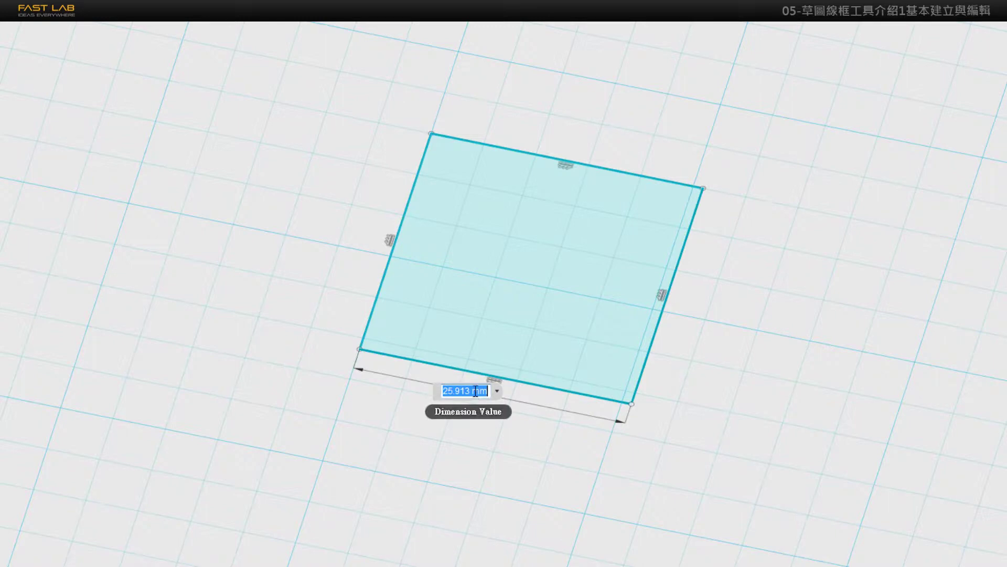
pyautogui.doubleClick(458, 390)
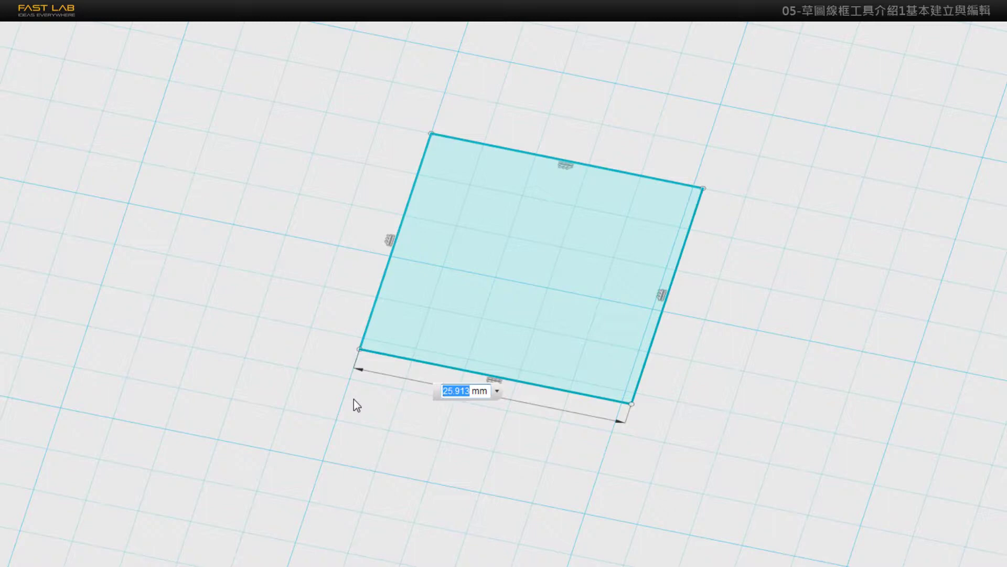
pyautogui.write('20')
pyautogui.press('Return')
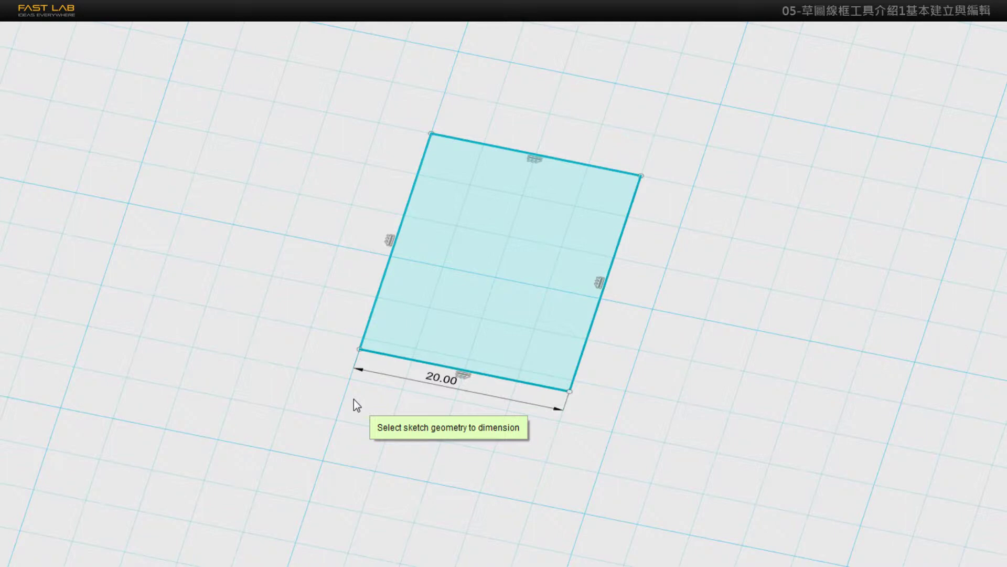
# Step: Dimension the rectangle's adjacent side edge, set its length to 20 mm, and finish dimensioning
pyautogui.click(374, 306)
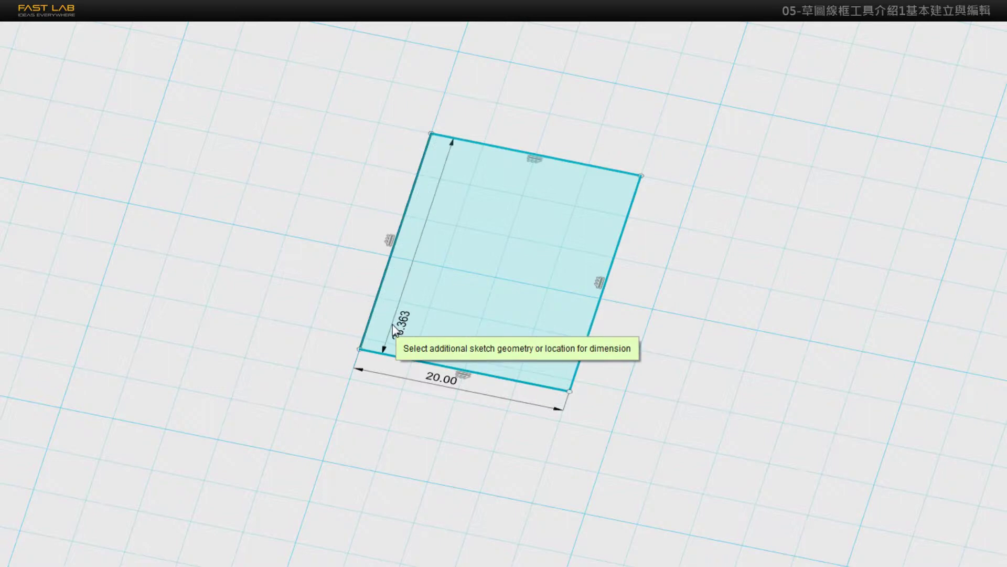
pyautogui.click(393, 325)
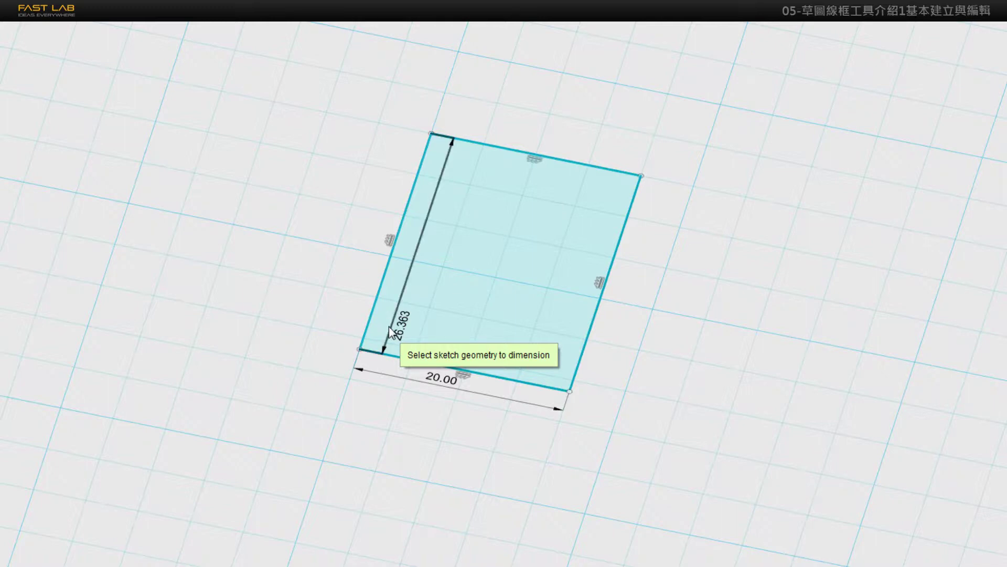
pyautogui.doubleClick(391, 326)
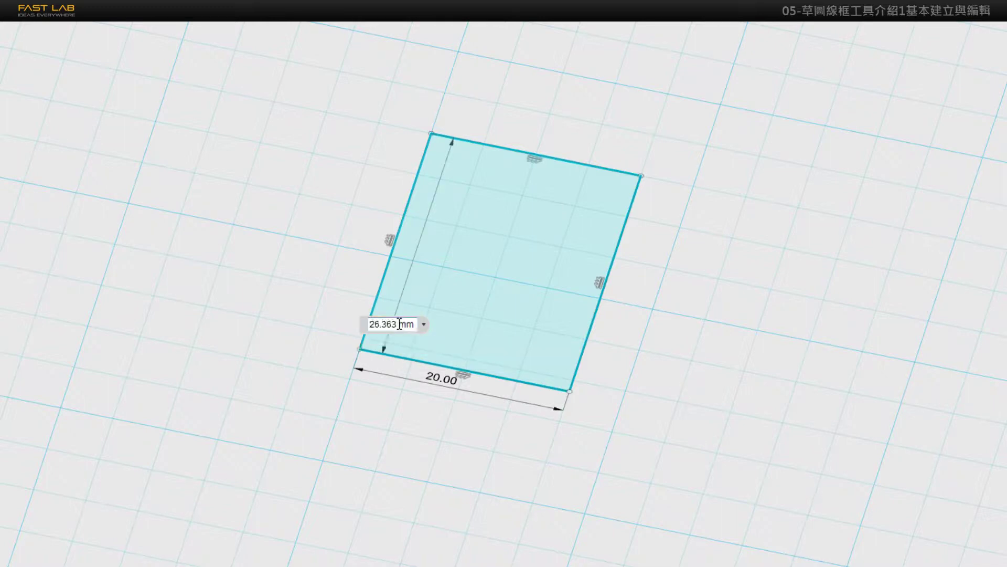
pyautogui.write('20')
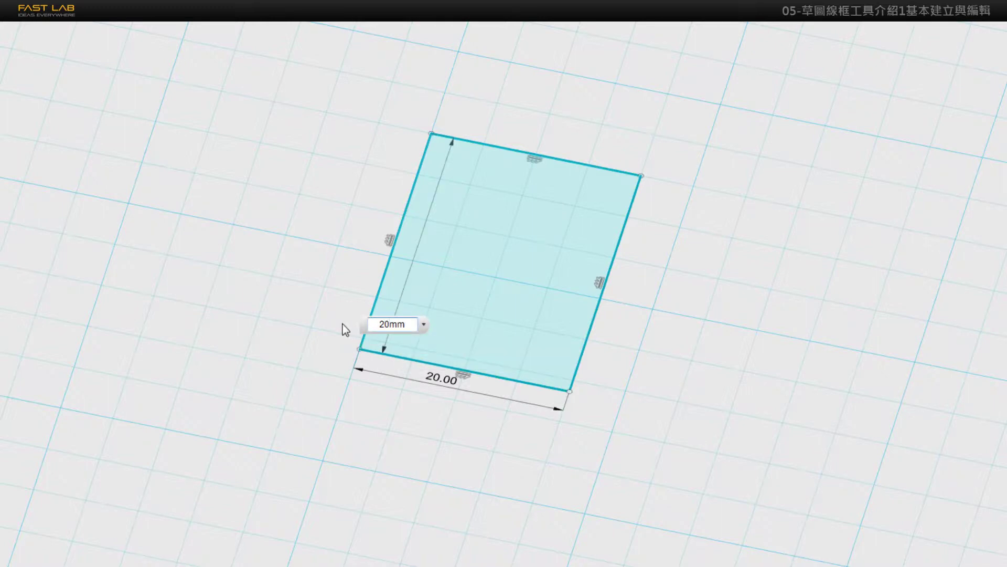
pyautogui.press('Return')
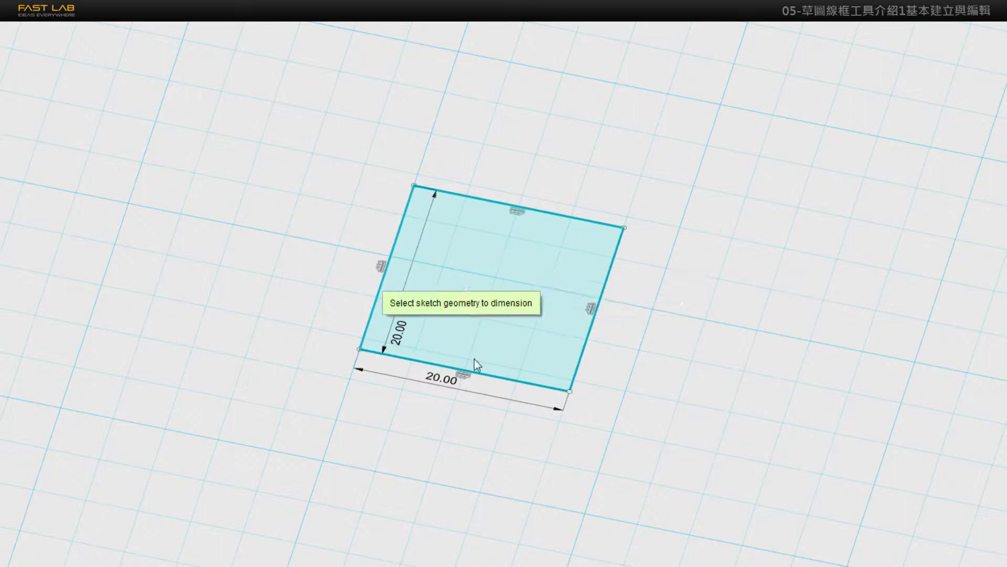
pyautogui.press('Escape')
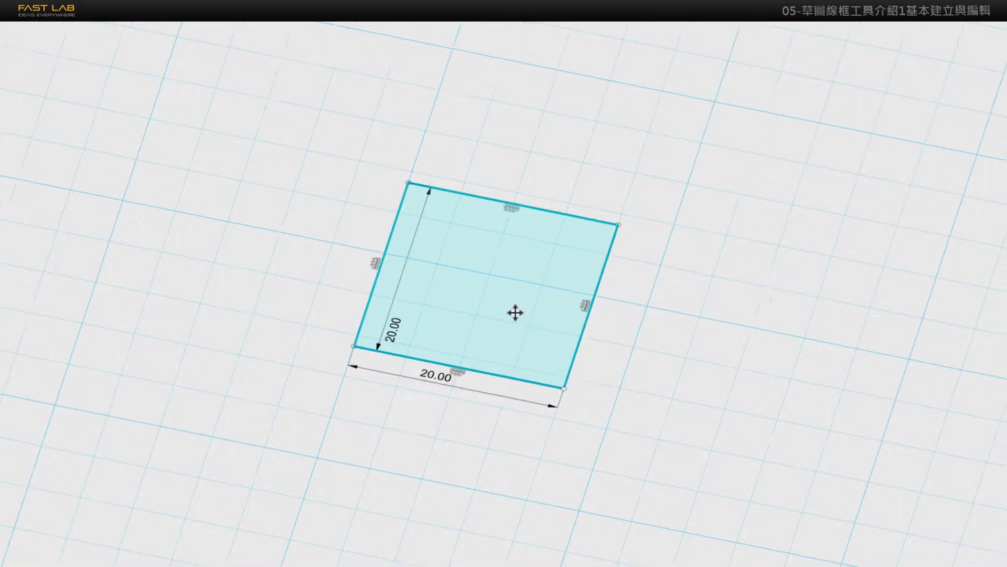
pyautogui.moveTo(515, 313); pyautogui.dragTo(508, 311, button='middle')
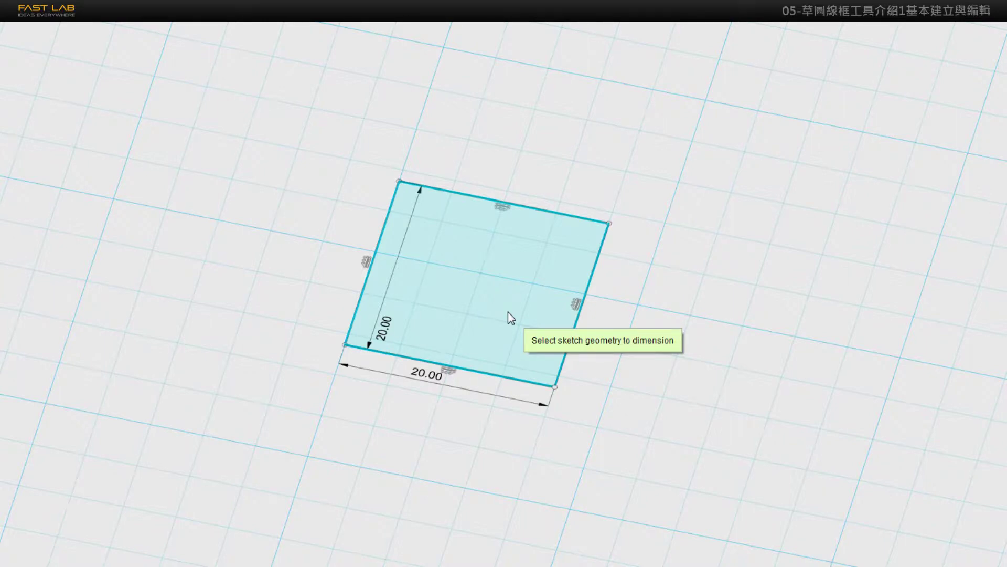
pyautogui.press('Escape')
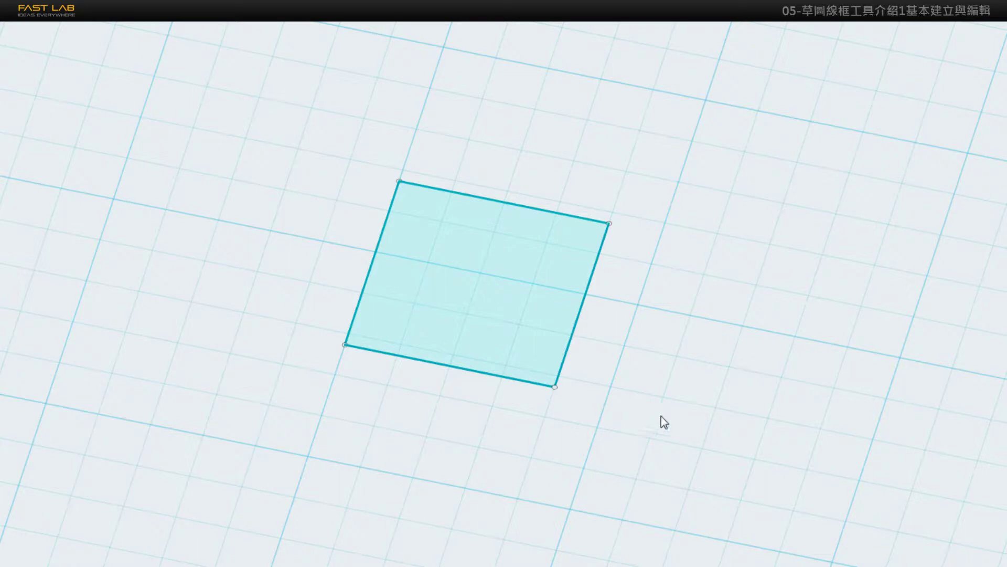
pyautogui.moveTo(661, 417); pyautogui.dragTo(697, 364, button='middle')
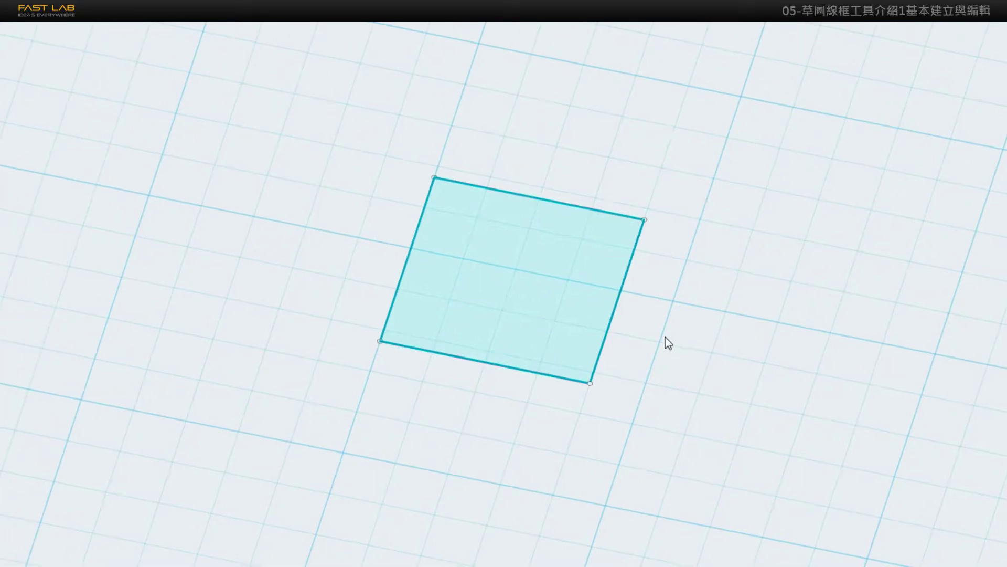
pyautogui.moveTo(646, 337); pyautogui.dragTo(554, 339, button='middle')
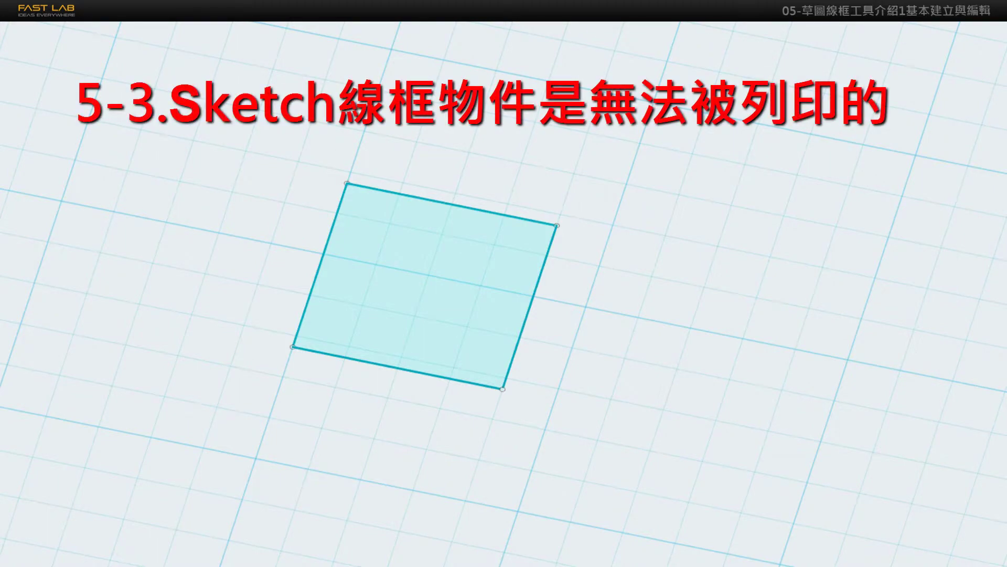
pyautogui.moveTo(509, 183)
pyautogui.mouseDown(button='middle')
pyautogui.moveTo(533, 186)
pyautogui.moveTo(473, 180)
pyautogui.mouseUp(button='middle')
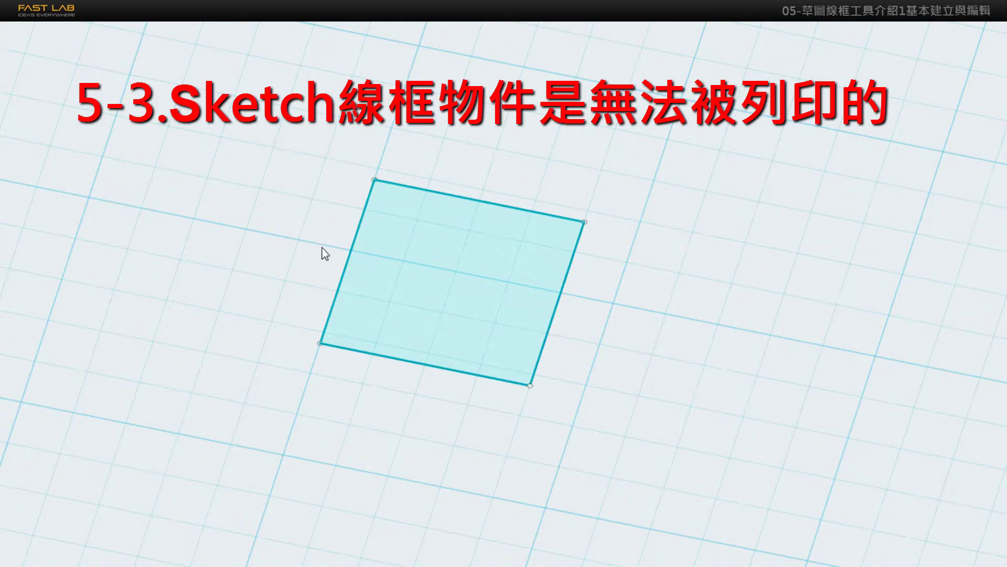
pyautogui.moveTo(326, 252); pyautogui.dragTo(338, 251, button='middle')
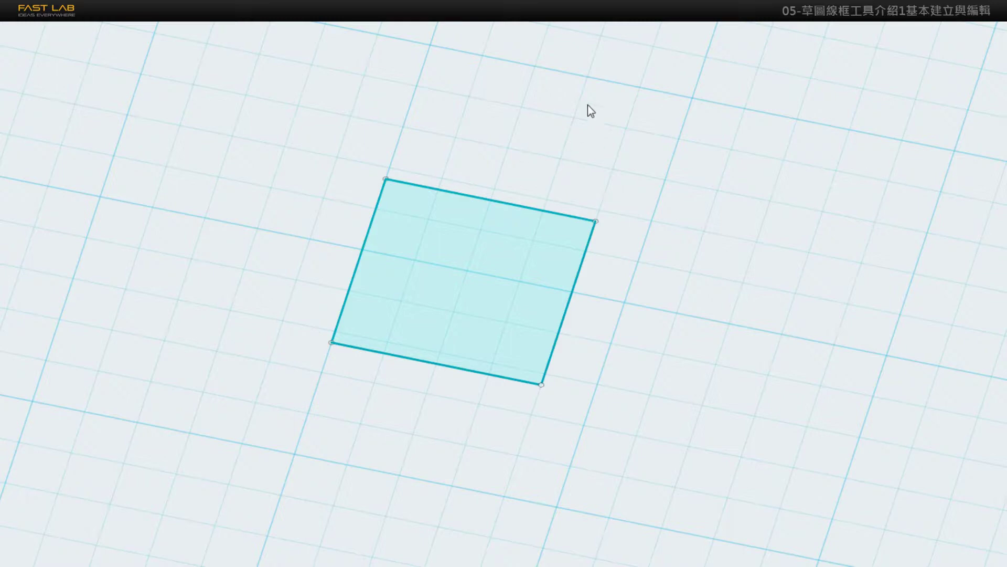
# Step: Compare the sketch's selection states by picking the whole rectangle and one of its side edges
pyautogui.click(464, 272)
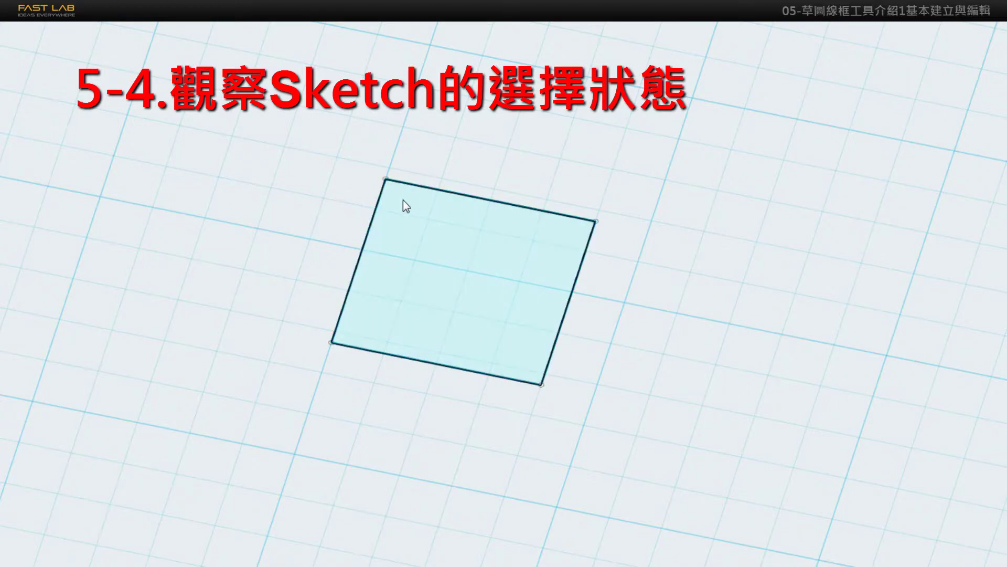
pyautogui.click(495, 337)
pyautogui.click(556, 338)
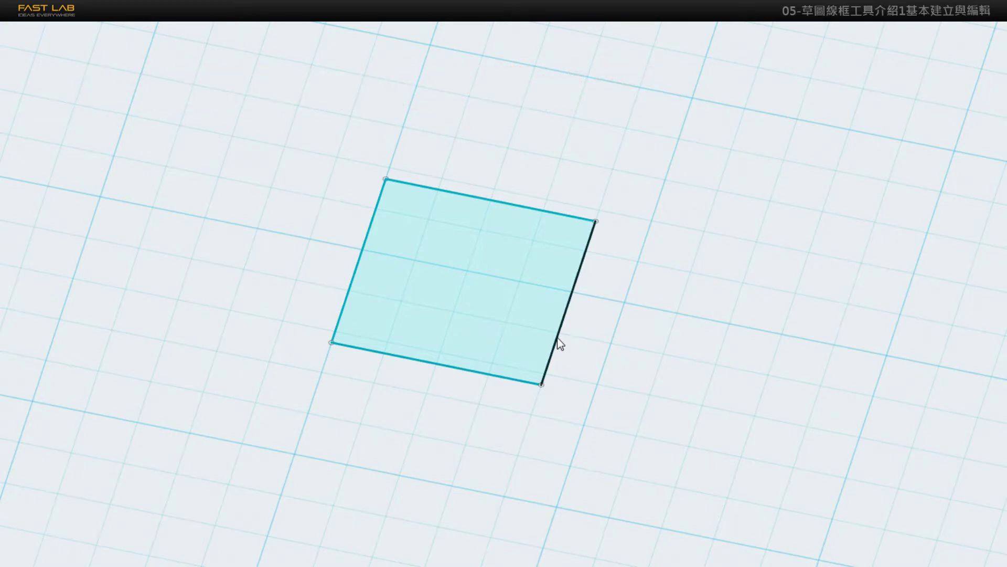
pyautogui.click(505, 321)
pyautogui.click(503, 216)
pyautogui.click(486, 232)
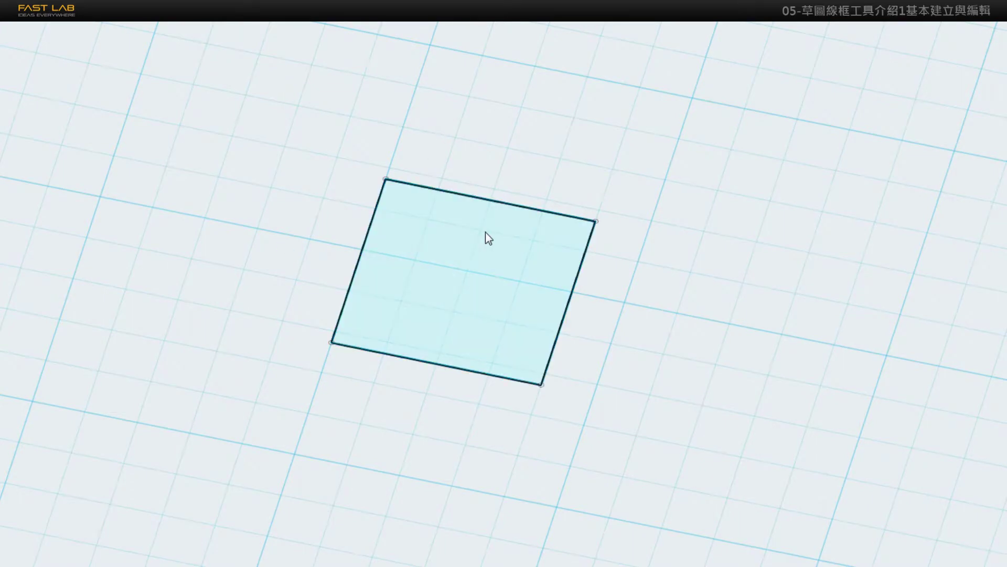
# Step: Extrude the rectangle's face upward by 20 mm
pyautogui.click(458, 277)
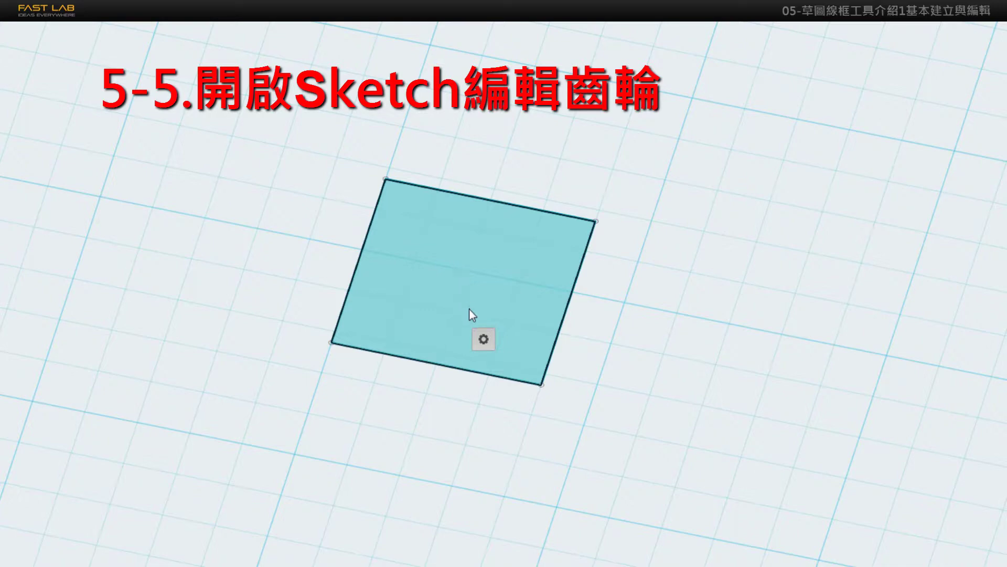
pyautogui.moveTo(484, 336)
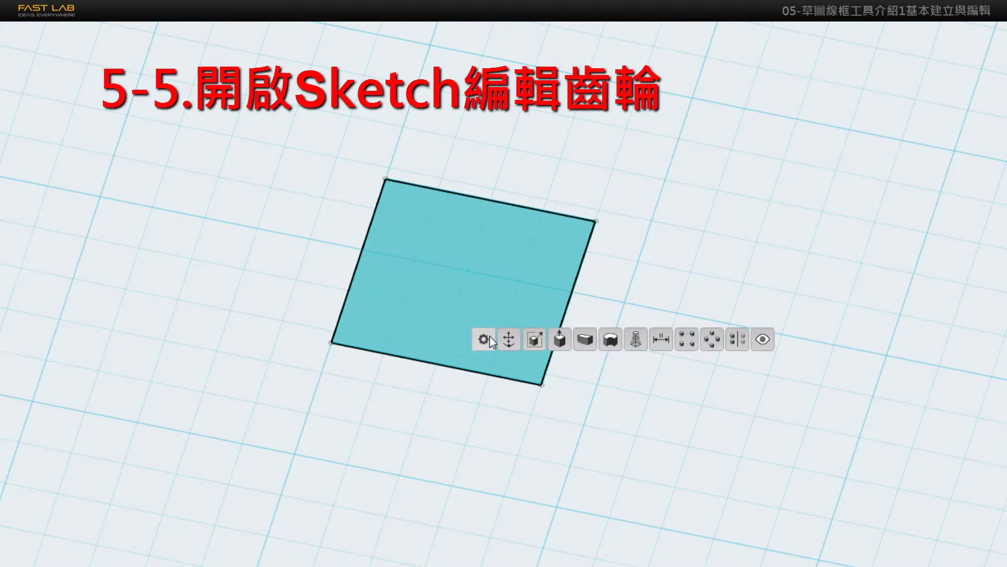
pyautogui.click(557, 340)
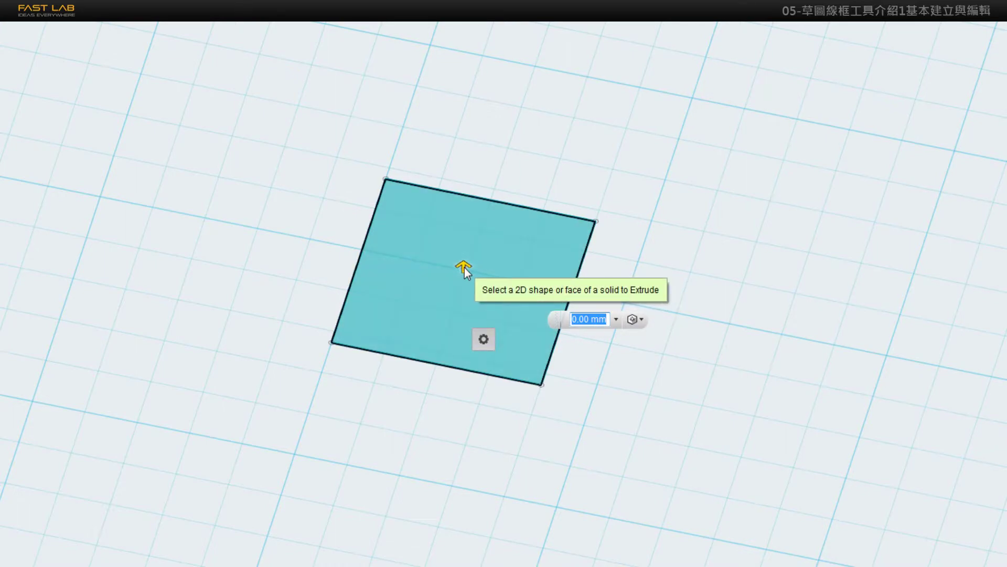
pyautogui.moveTo(465, 267); pyautogui.dragTo(484, 116)
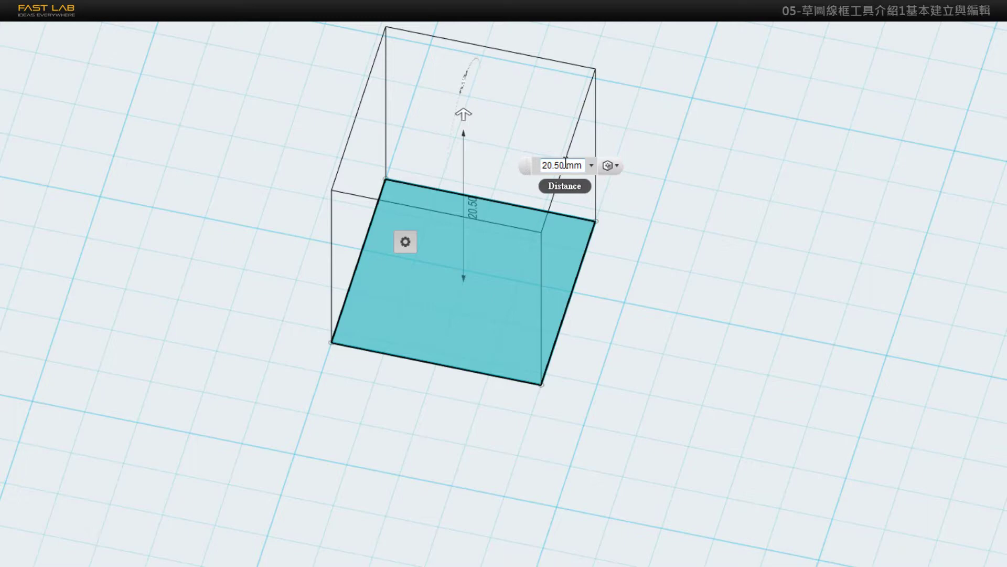
pyautogui.moveTo(564, 165); pyautogui.dragTo(540, 164)
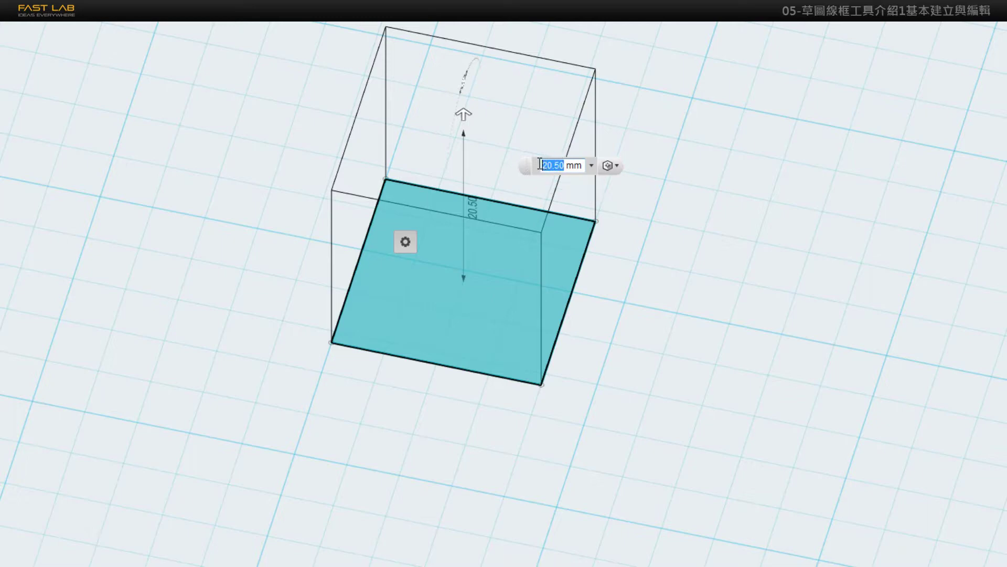
pyautogui.write('20')
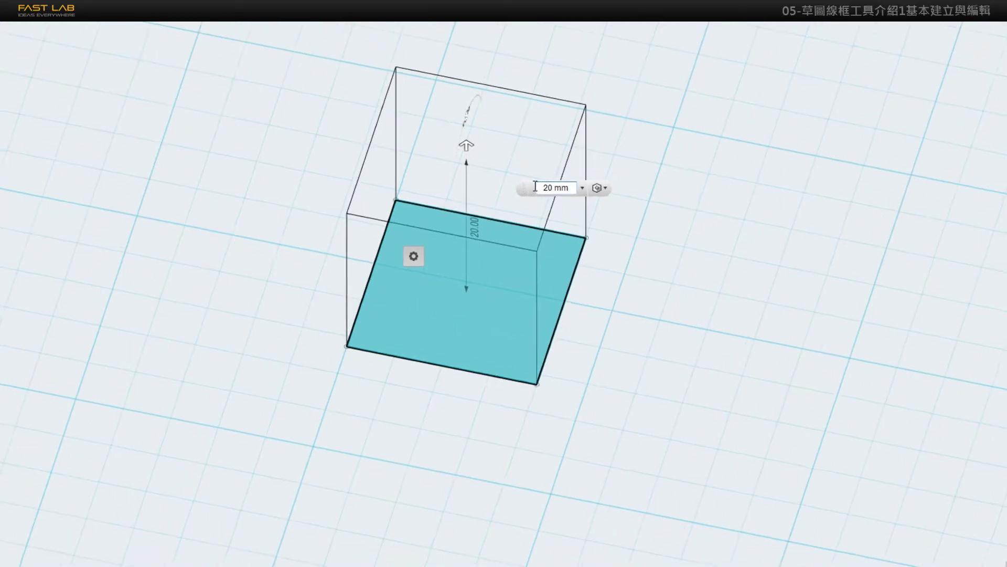
pyautogui.moveTo(425, 276)
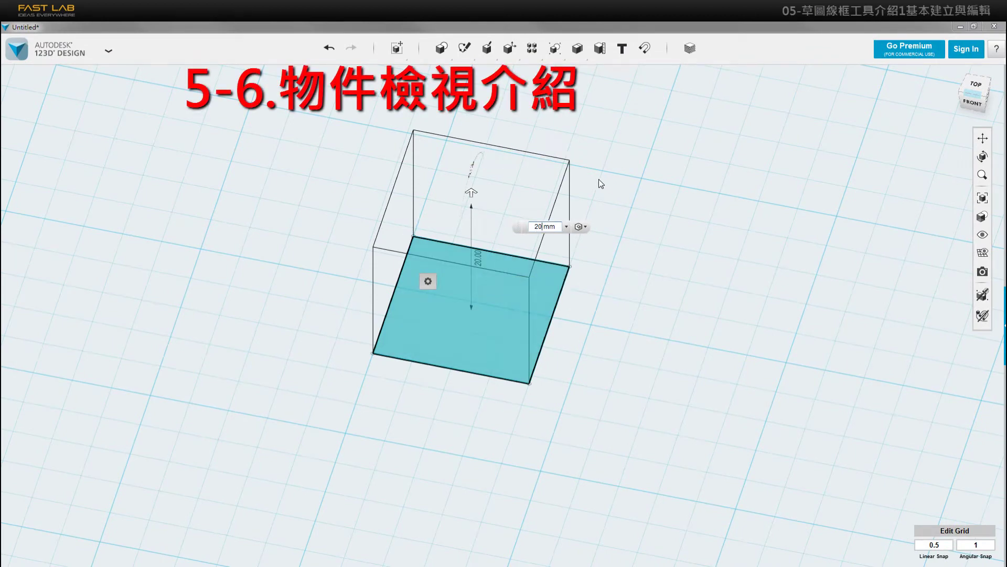
pyautogui.press('Return')
# Step: Compare the extruded cube's appearance in the Materials and Outlines, Materials Only, and Outlines Only display modes
pyautogui.moveTo(598, 176); pyautogui.dragTo(623, 193, button='middle')
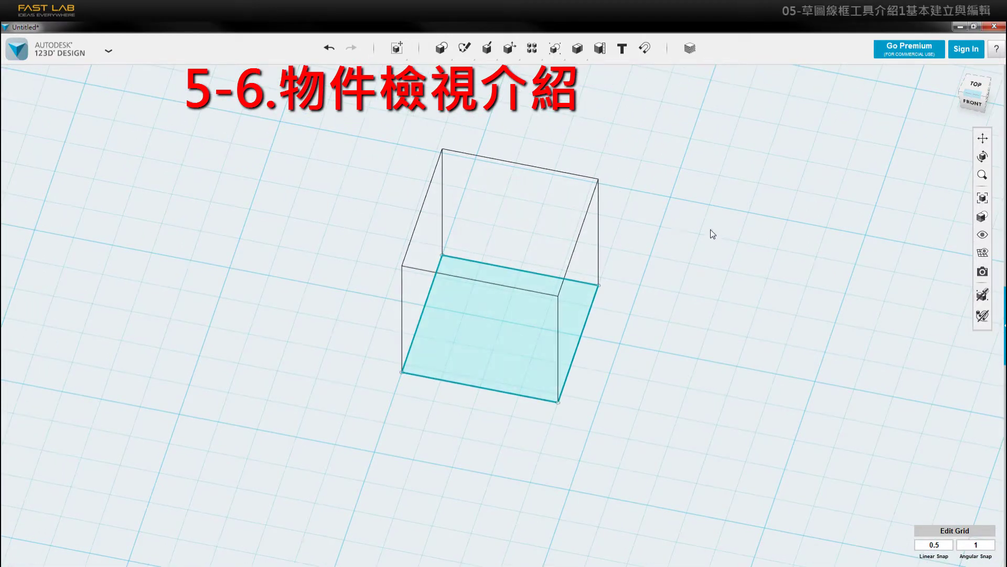
pyautogui.moveTo(982, 219)
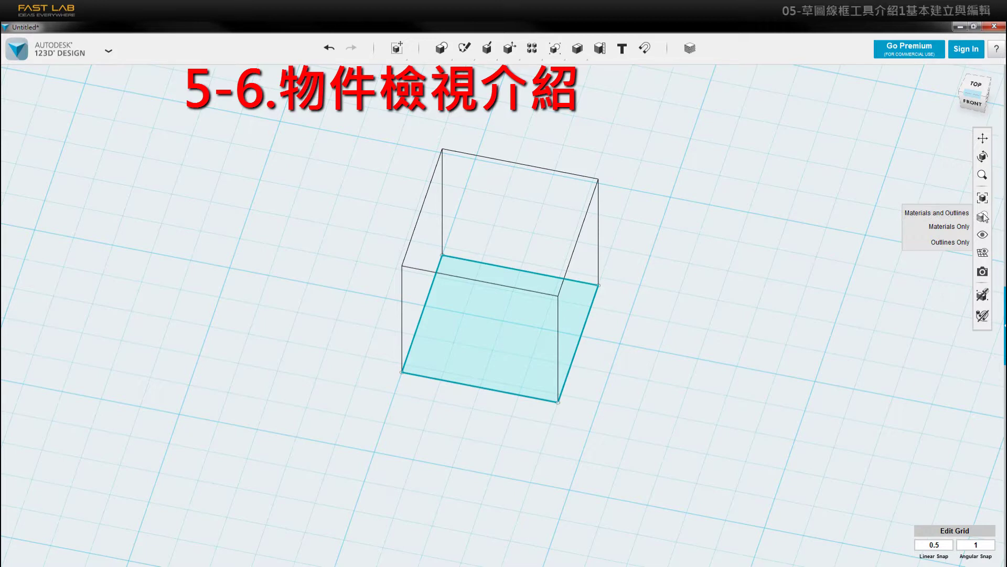
pyautogui.click(931, 214)
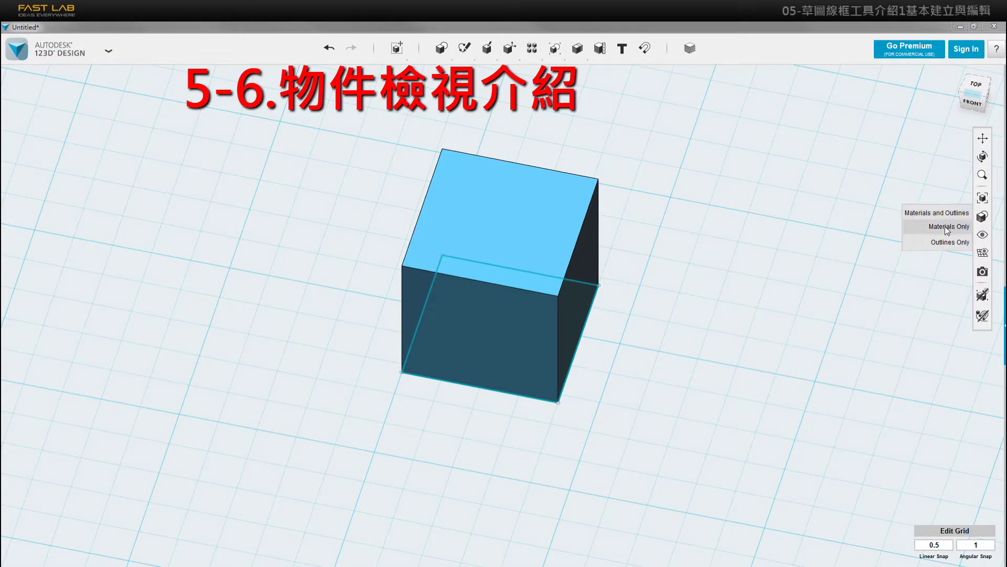
pyautogui.click(949, 226)
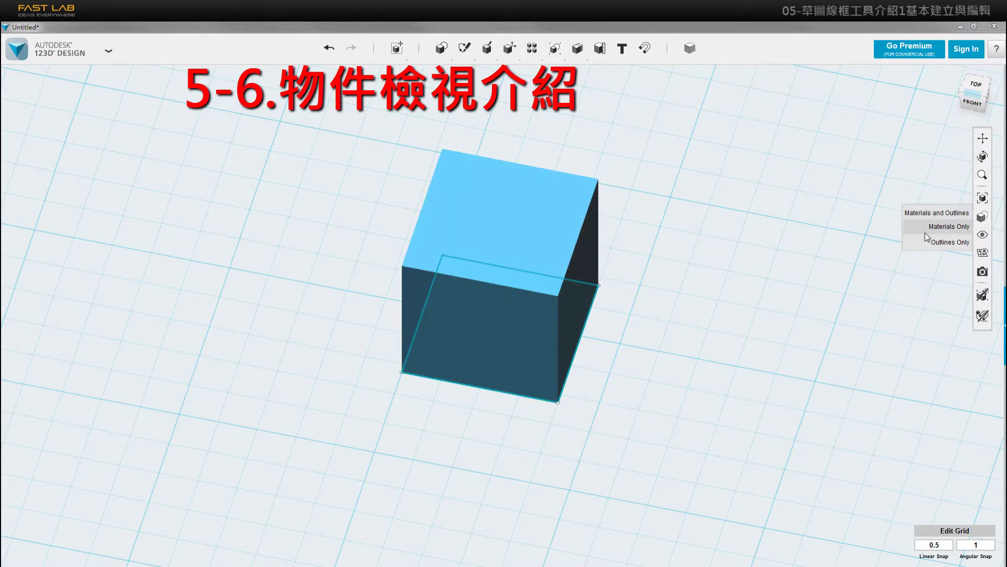
pyautogui.click(950, 242)
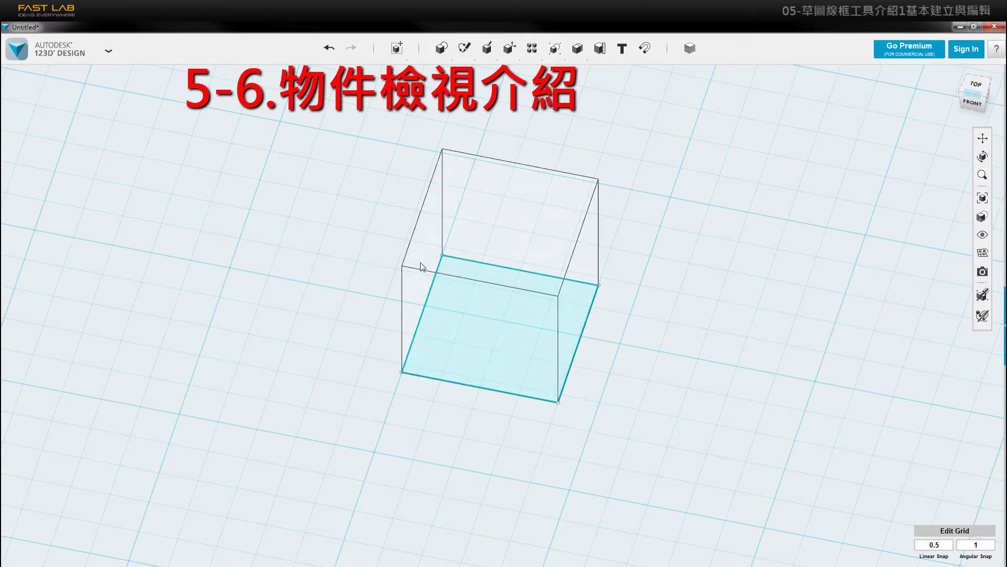
# Step: Set the object display mode to Materials and Outlines
pyautogui.moveTo(983, 234)
pyautogui.moveTo(982, 217)
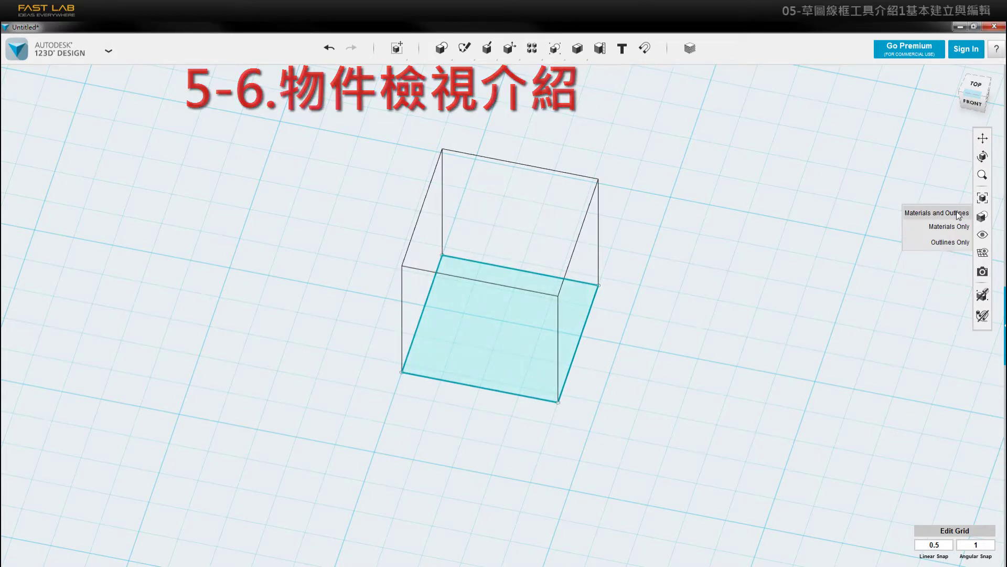
pyautogui.click(939, 213)
# Step: Examine the cube from below and select its base sketch to review the operations available for it
pyautogui.moveTo(639, 244)
pyautogui.mouseDown(button='right')
pyautogui.moveTo(639, 191)
pyautogui.moveTo(632, 247)
pyautogui.mouseUp(button='right')
pyautogui.moveTo(678, 284); pyautogui.dragTo(564, 278, button='middle')
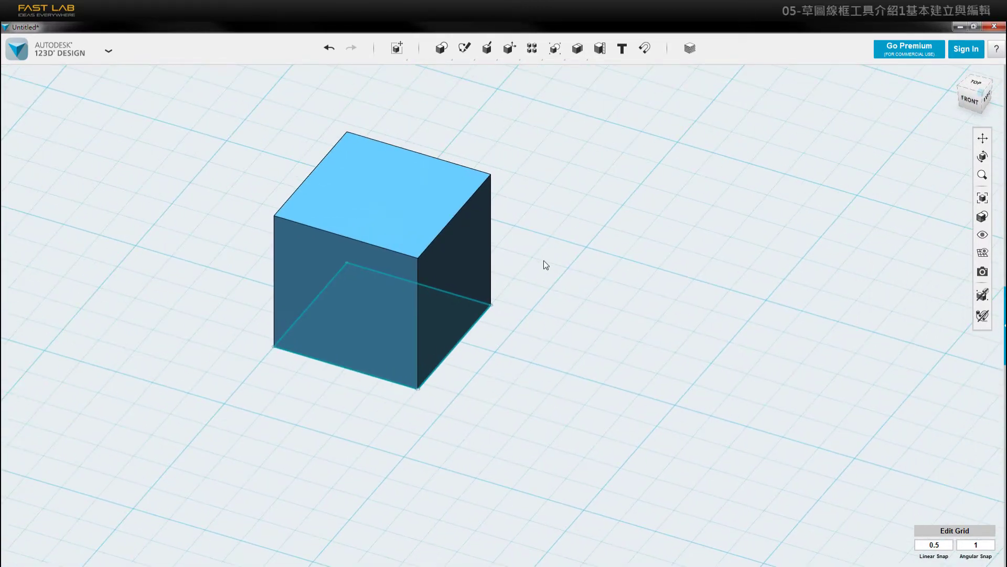
pyautogui.moveTo(525, 303); pyautogui.dragTo(524, 255, button='right')
pyautogui.click(423, 304)
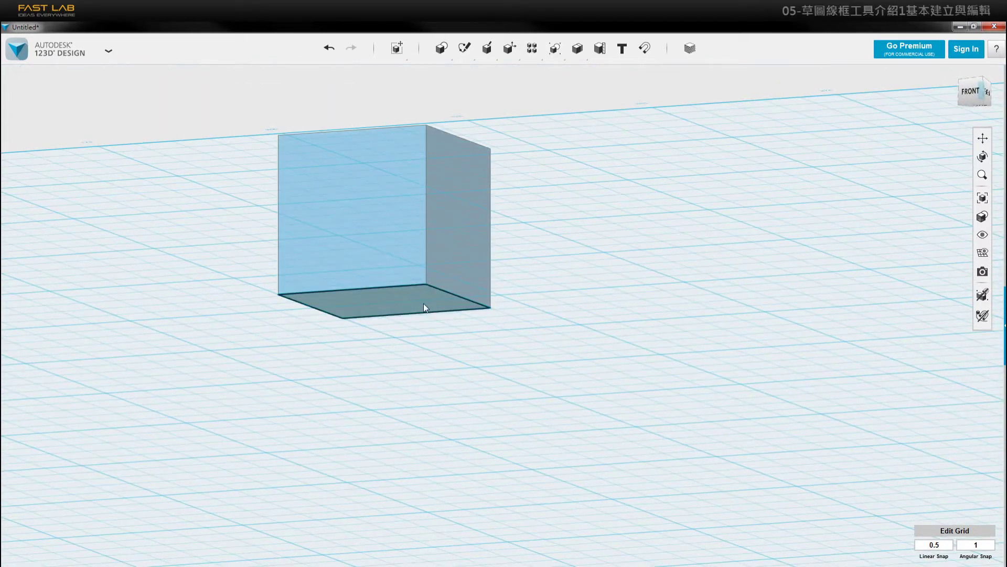
pyautogui.moveTo(446, 351)
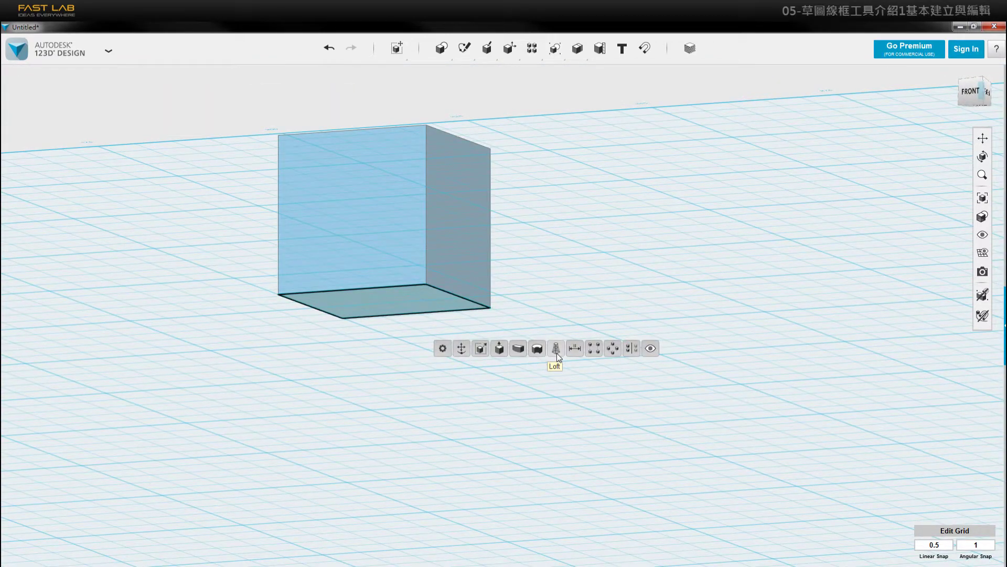
pyautogui.moveTo(568, 284); pyautogui.dragTo(567, 304, button='right')
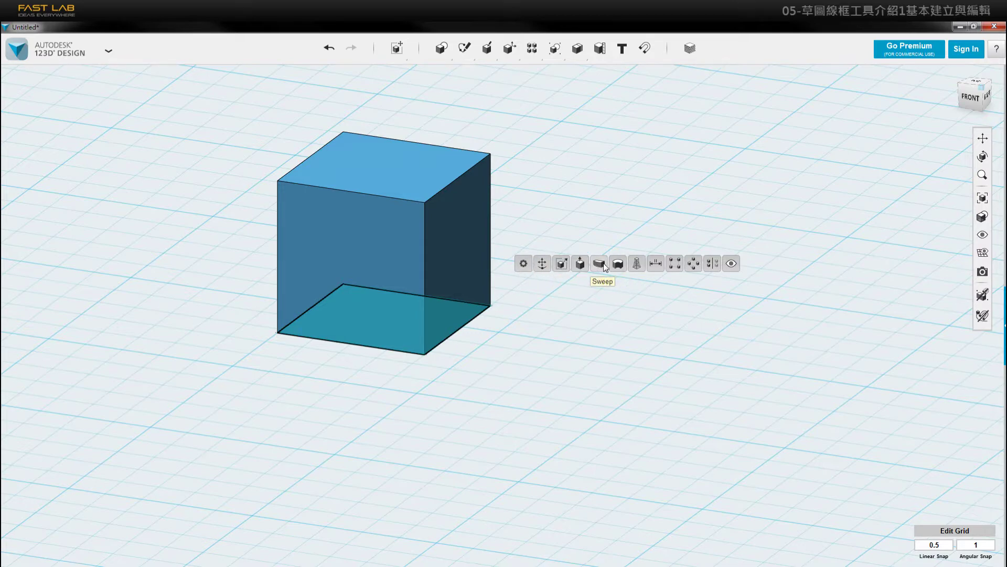
# Step: Sketch a circle with a 20 mm diameter on the grid beside the cube and leave the circle tool
pyautogui.moveTo(542, 180); pyautogui.dragTo(456, 225, button='middle')
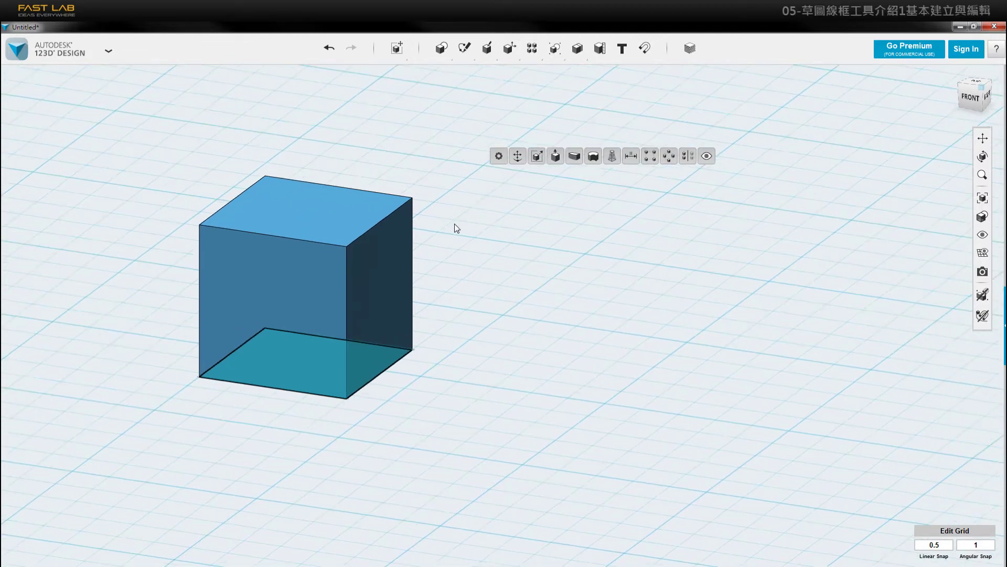
pyautogui.moveTo(457, 225); pyautogui.dragTo(472, 210, button='right')
pyautogui.moveTo(471, 56)
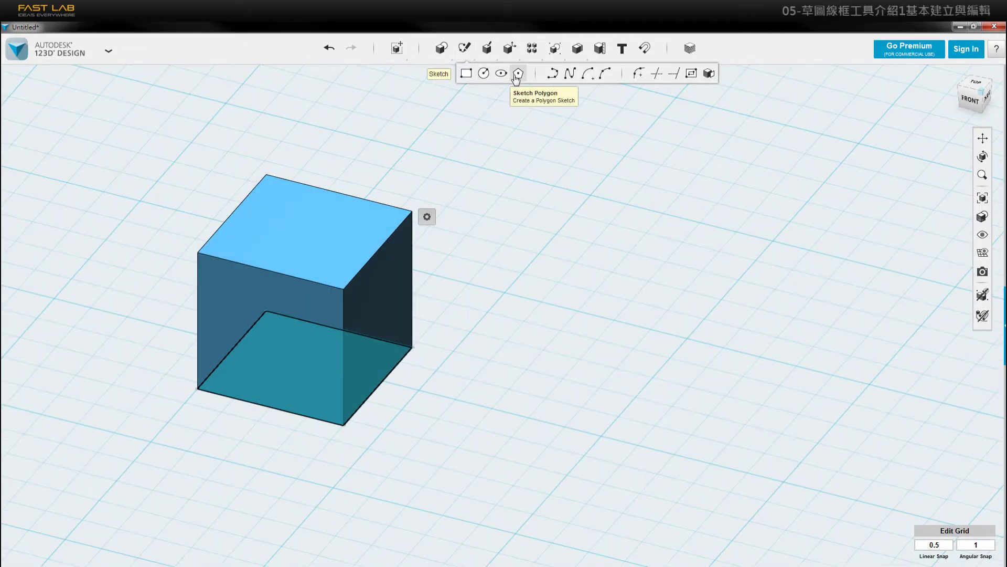
pyautogui.click(483, 77)
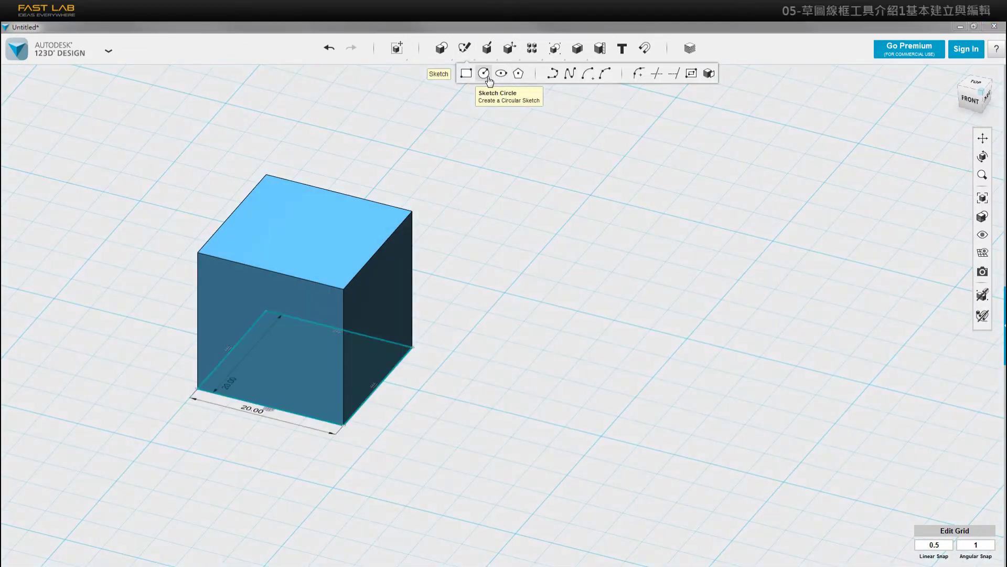
pyautogui.moveTo(524, 362)
pyautogui.mouseDown(button='middle')
pyautogui.moveTo(499, 290)
pyautogui.moveTo(513, 297)
pyautogui.mouseUp(button='middle')
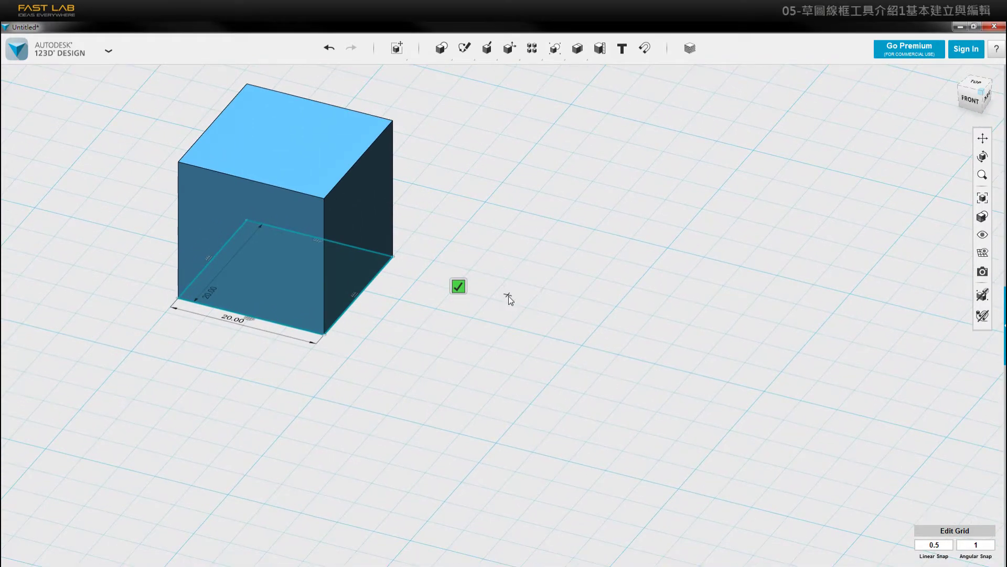
pyautogui.click(508, 329)
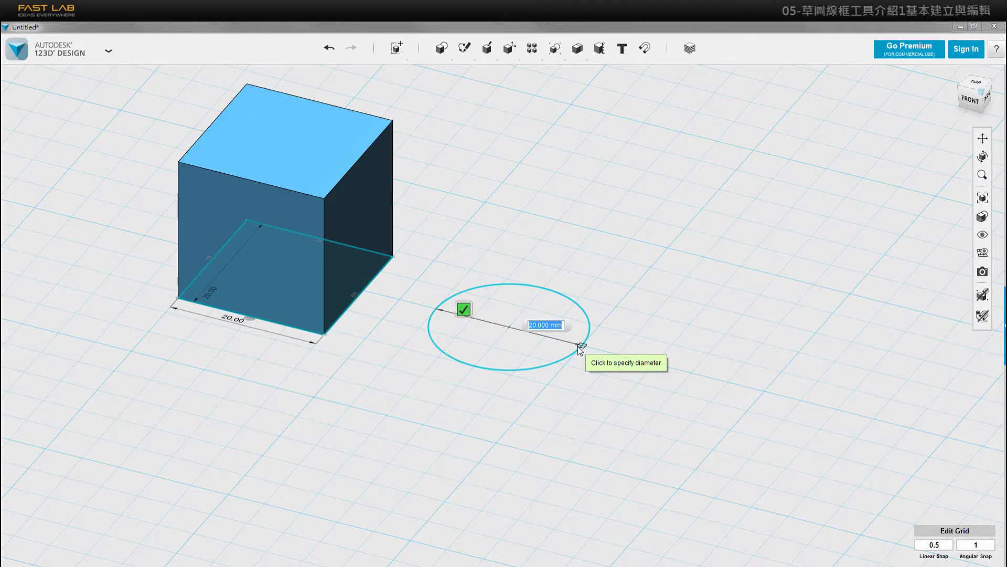
pyautogui.click(578, 346)
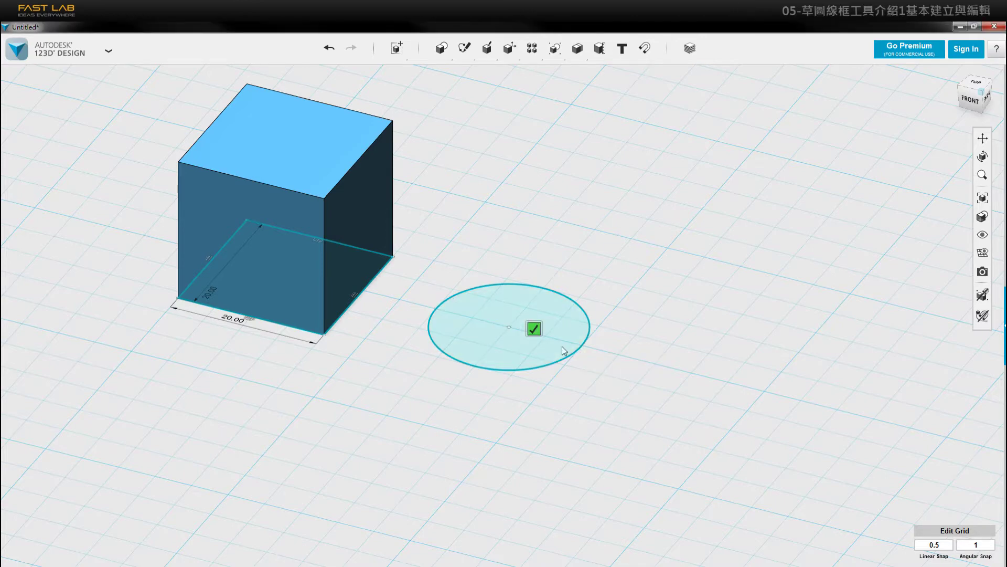
pyautogui.press('Escape')
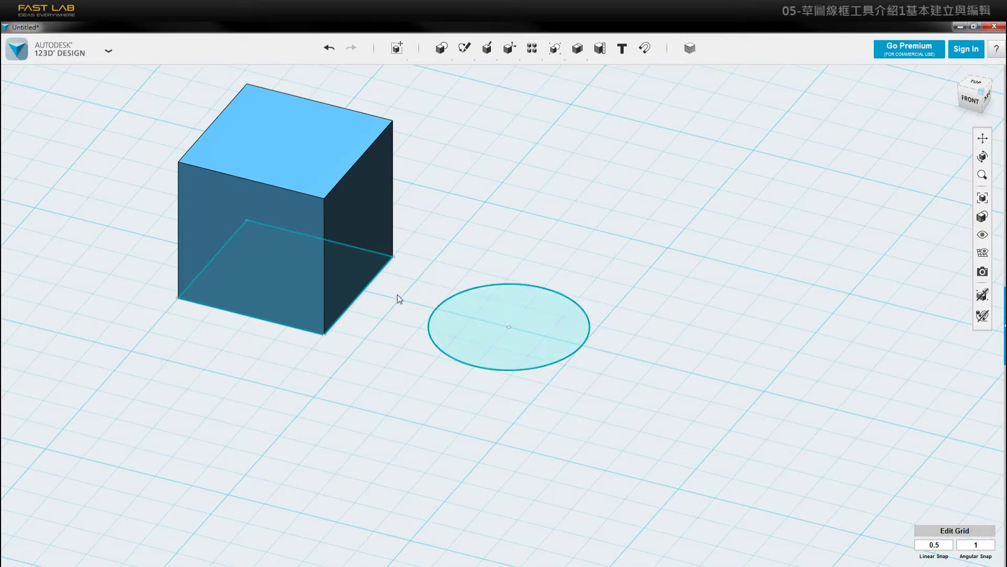
# Step: Extrude the circle upward by 20 mm into a cylinder
pyautogui.click(544, 313)
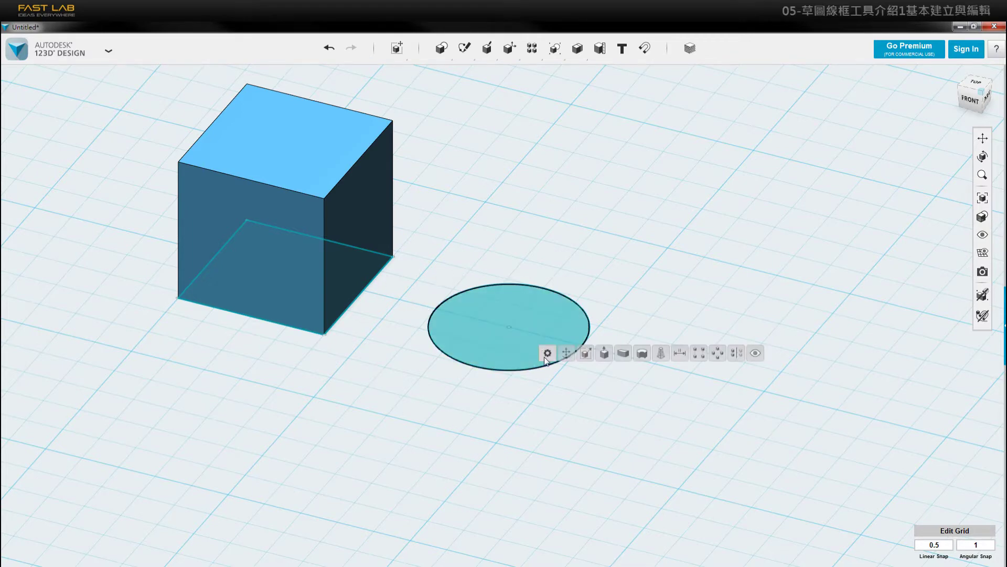
pyautogui.click(604, 355)
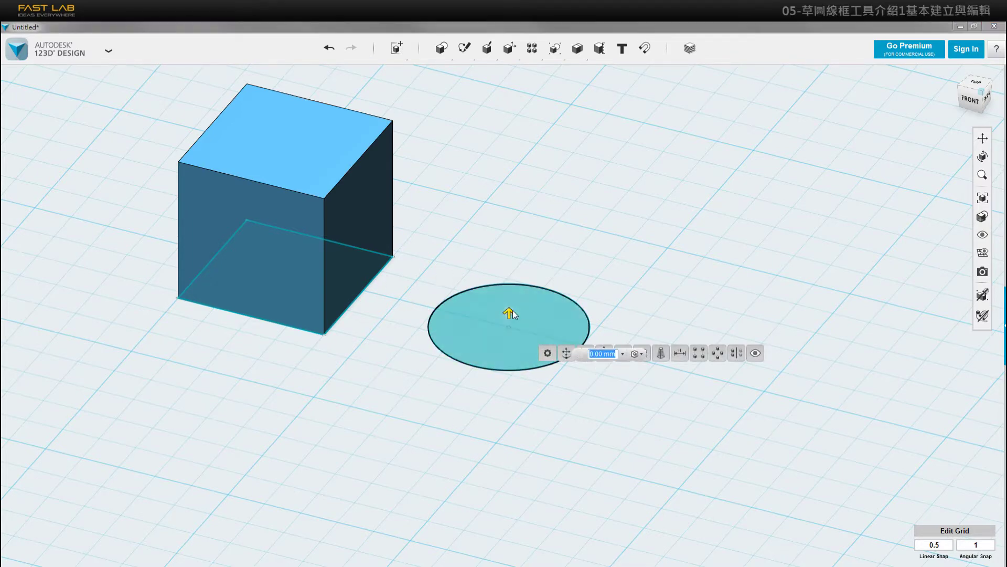
pyautogui.moveTo(512, 310); pyautogui.dragTo(524, 224)
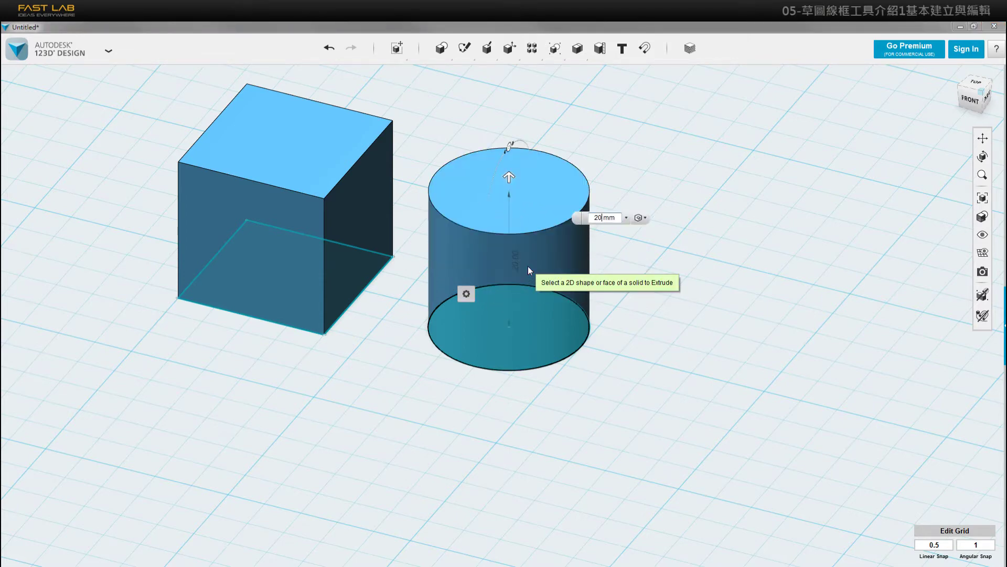
pyautogui.press('Return')
# Step: Sketch a narrow ellipse on the grid beside the cylinder, its long axis parallel to the cube's front edge
pyautogui.moveTo(528, 266); pyautogui.dragTo(506, 257, button='middle')
pyautogui.moveTo(464, 48)
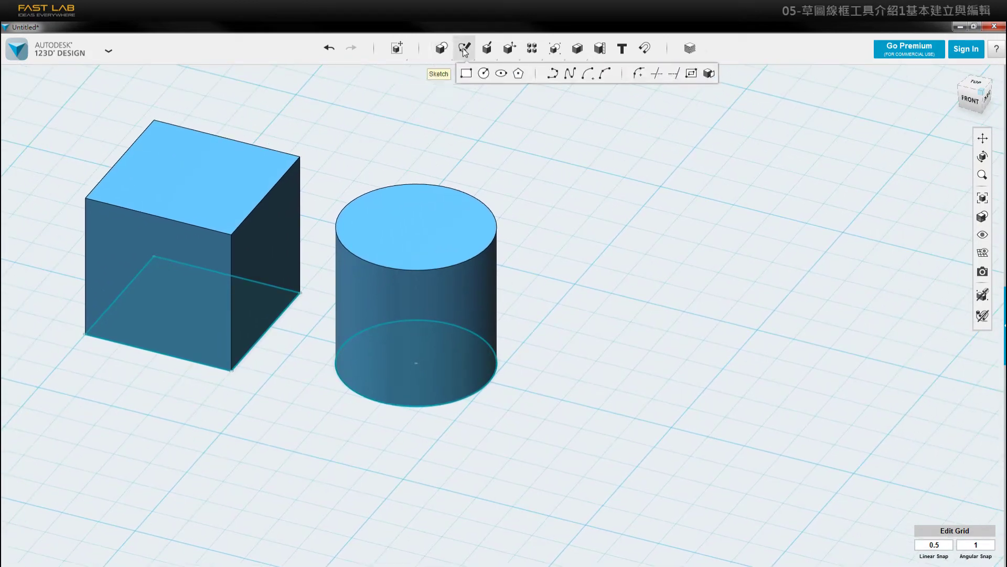
pyautogui.moveTo(621, 368); pyautogui.dragTo(574, 265, button='middle')
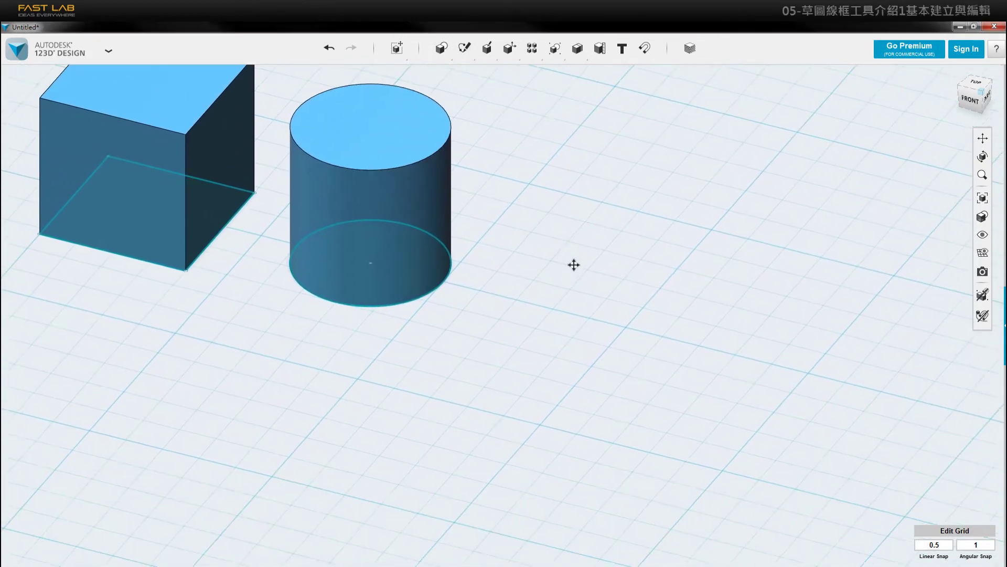
pyautogui.click(537, 326)
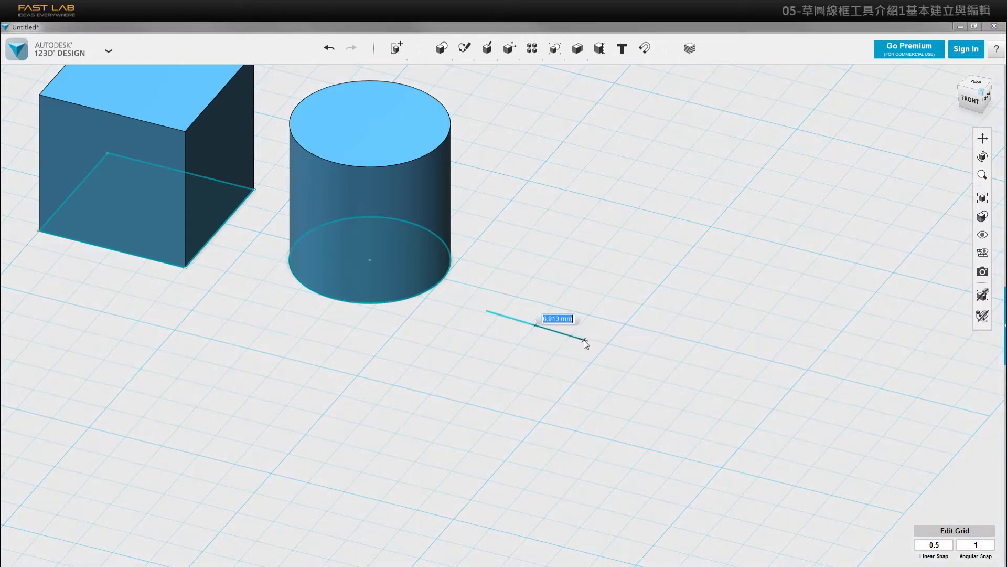
pyautogui.click(607, 343)
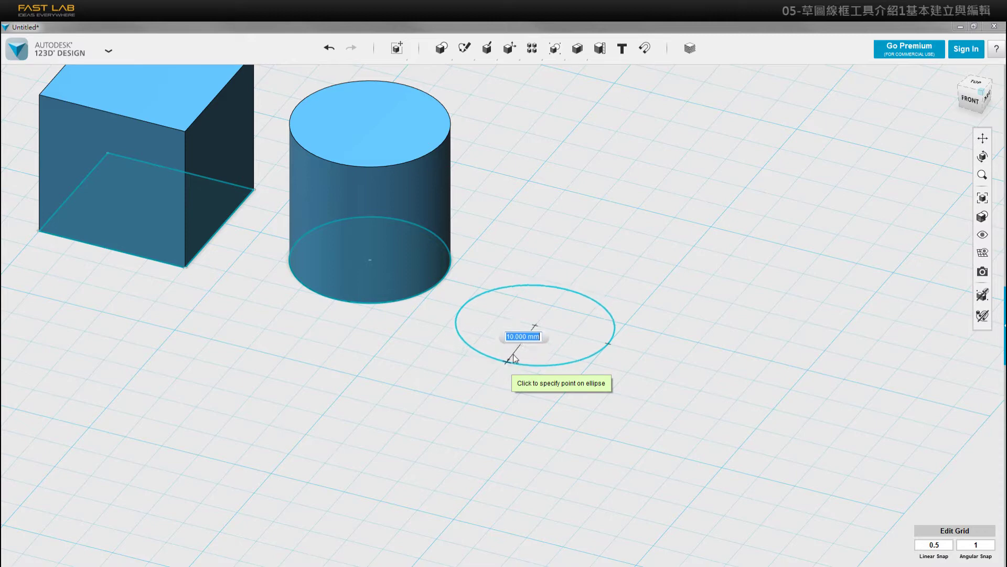
pyautogui.click(522, 347)
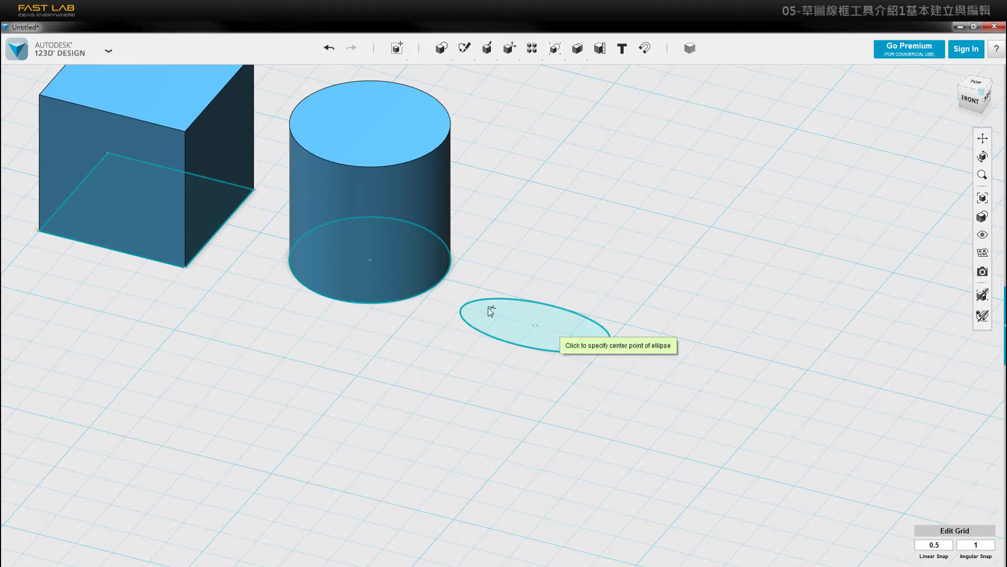
pyautogui.press('Escape')
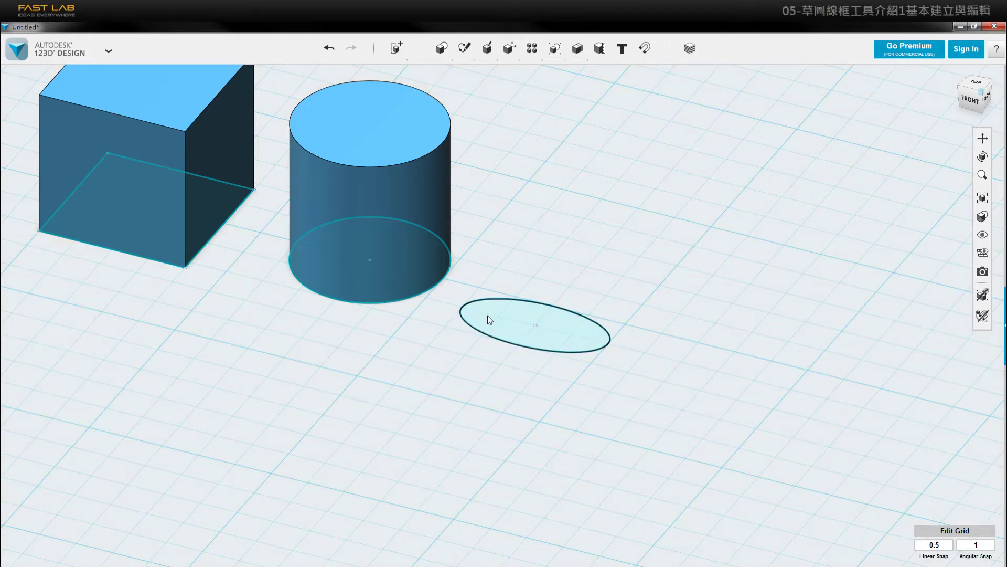
# Step: Extrude the ellipse upward into an elliptical solid lower than the cylinder
pyautogui.click(496, 336)
pyautogui.click(563, 360)
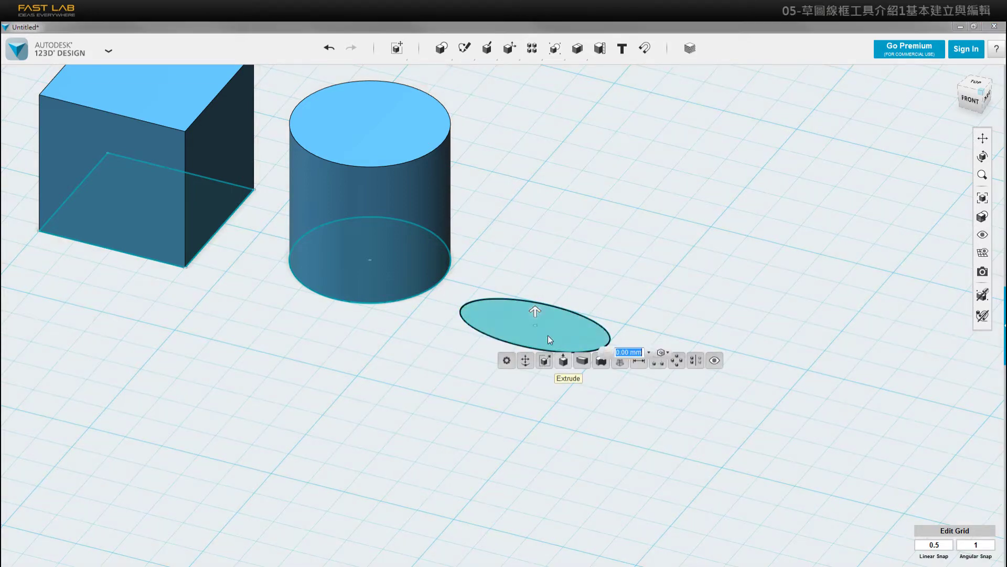
pyautogui.moveTo(535, 311)
pyautogui.mouseDown()
pyautogui.moveTo(536, 257)
pyautogui.moveTo(569, 187)
pyautogui.mouseUp()
pyautogui.click(631, 197)
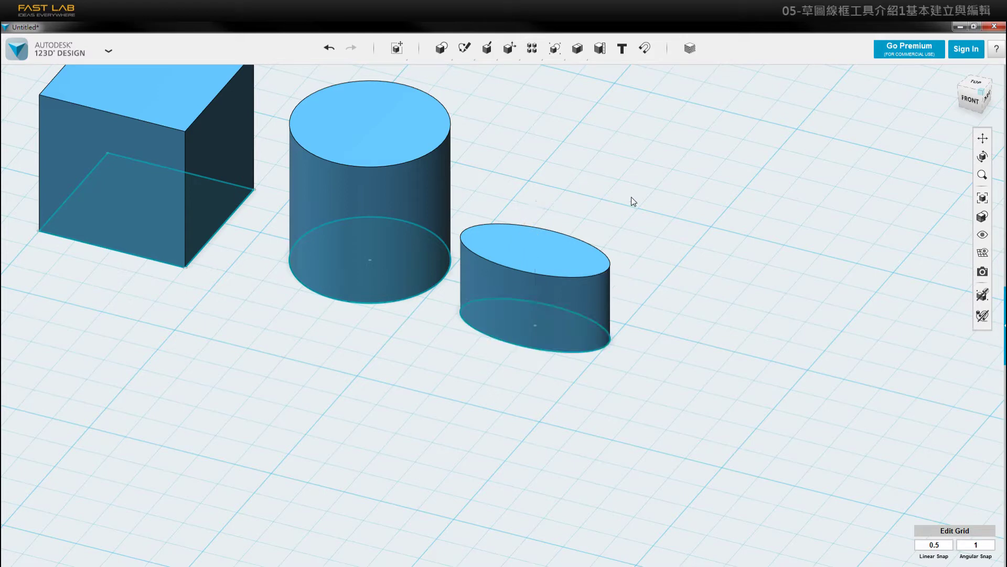
# Step: Sketch a five-sided polygon with a 10 mm radius on the grid beside the elliptical solid and leave the polygon tool
pyautogui.moveTo(631, 197); pyautogui.dragTo(540, 149, button='middle')
pyautogui.moveTo(476, 53)
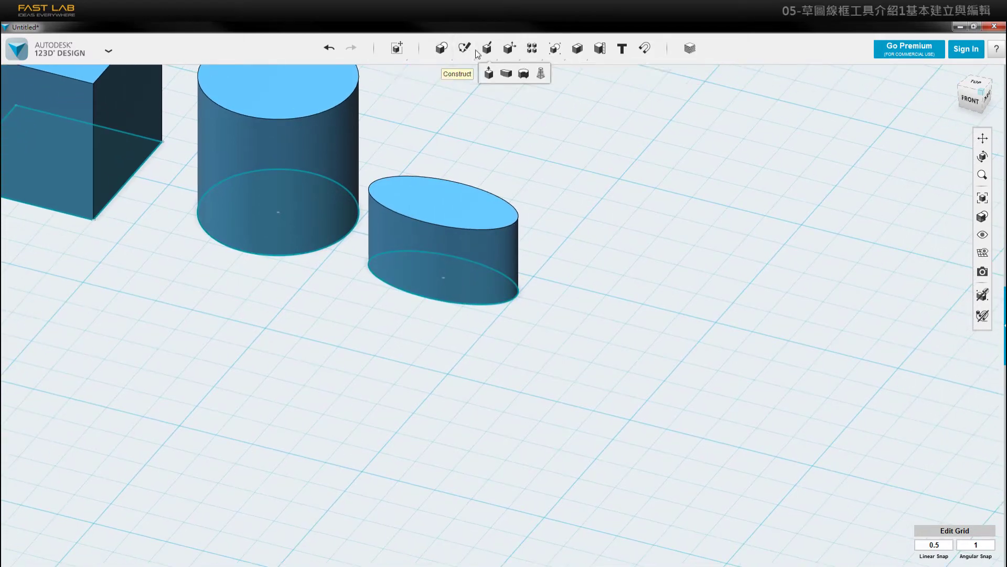
pyautogui.click(519, 73)
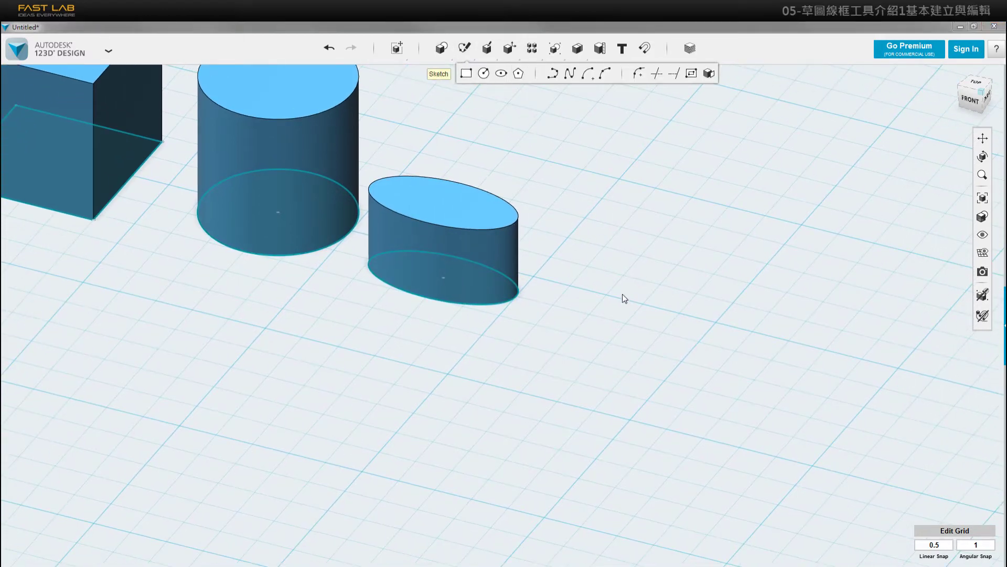
pyautogui.click(625, 322)
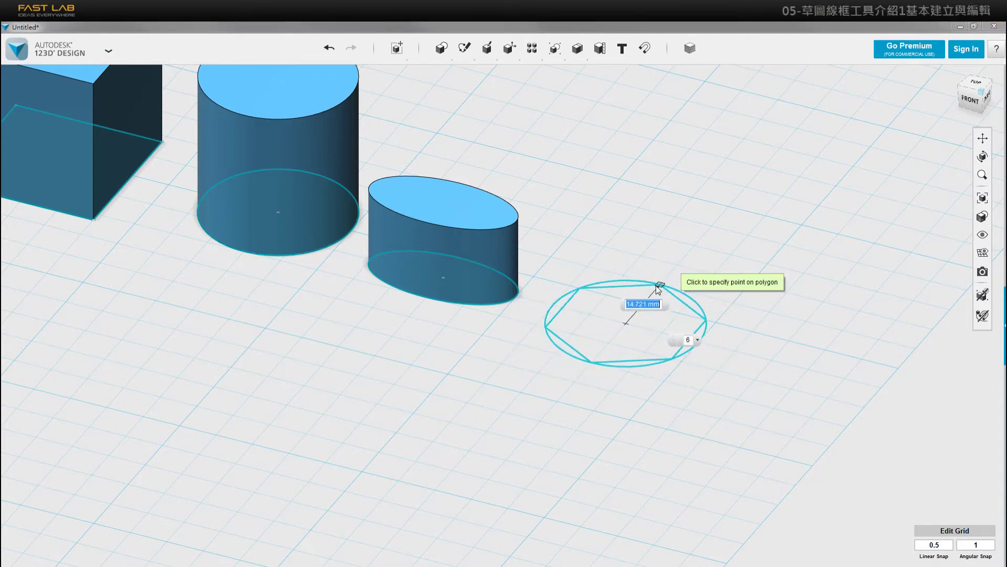
pyautogui.write('10')
pyautogui.press('Return')
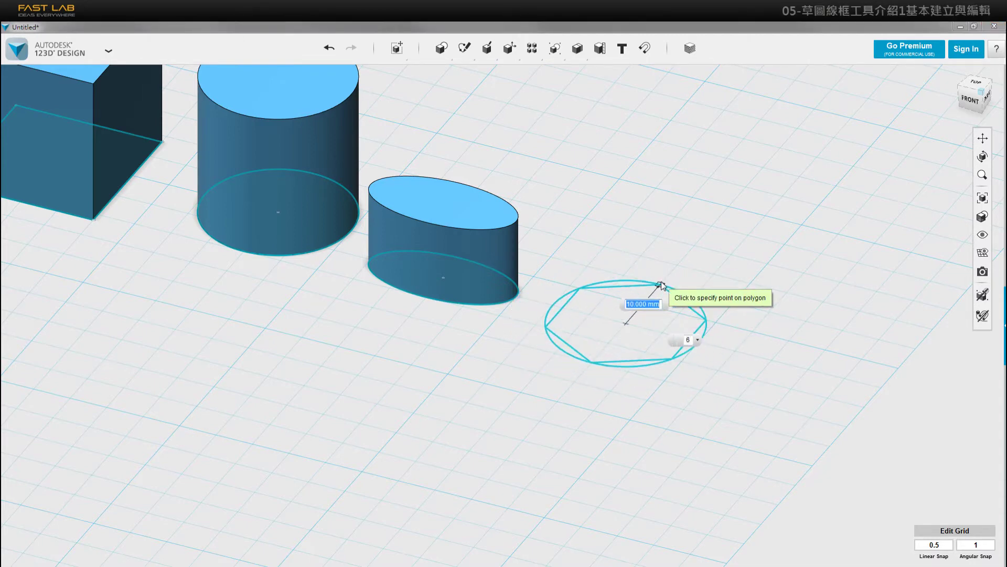
pyautogui.click(693, 340)
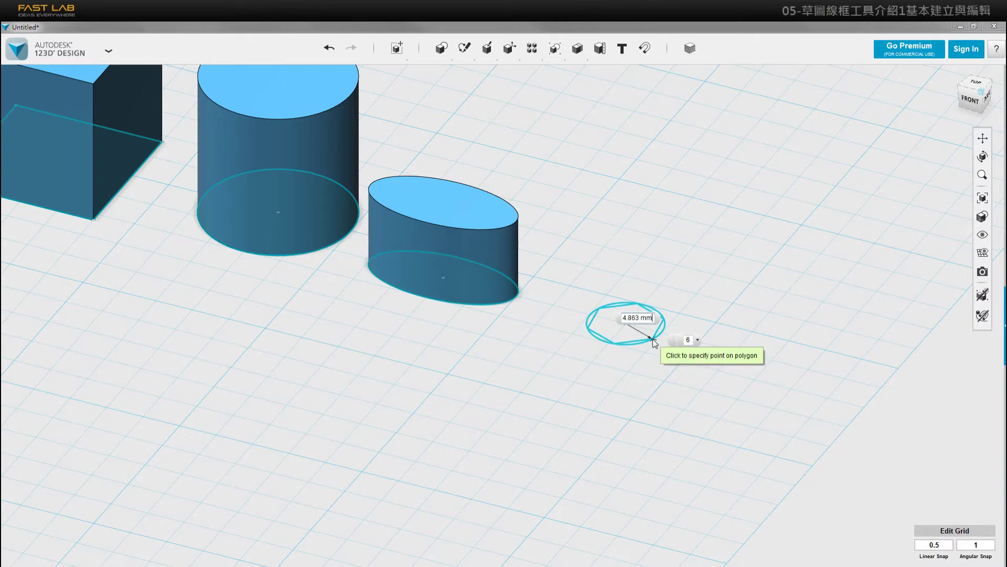
pyautogui.write('5')
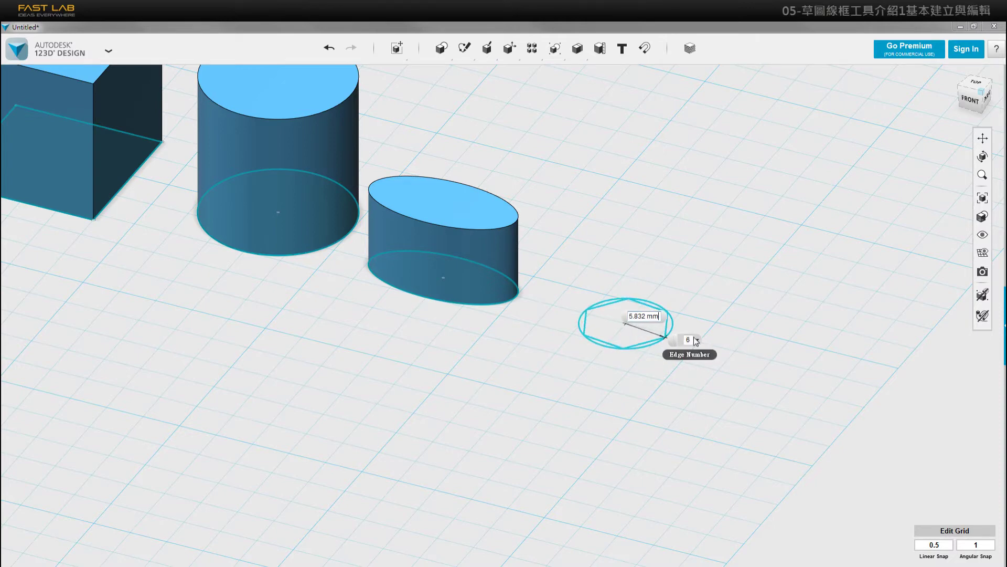
pyautogui.click(689, 339)
pyautogui.write('5')
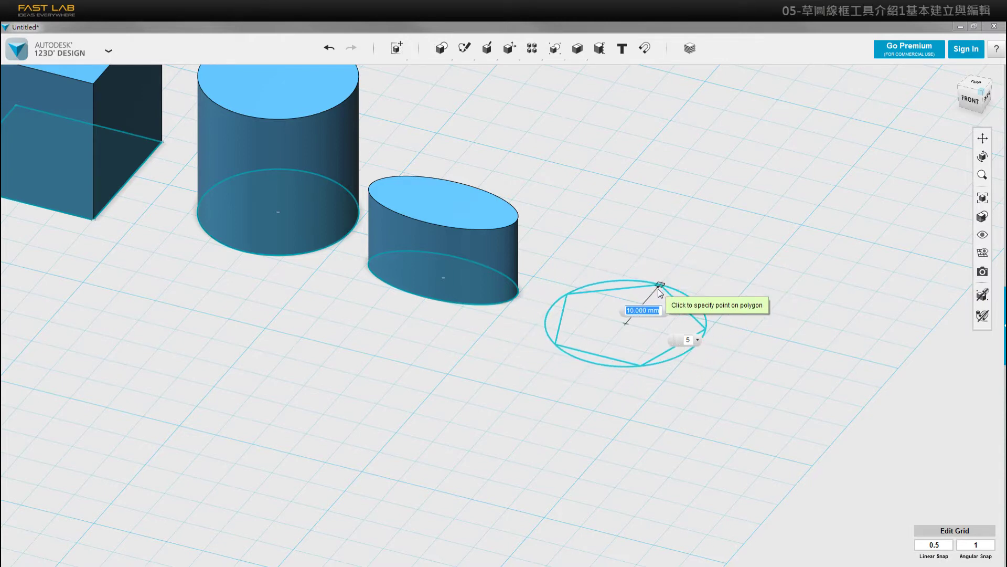
pyautogui.click(659, 292)
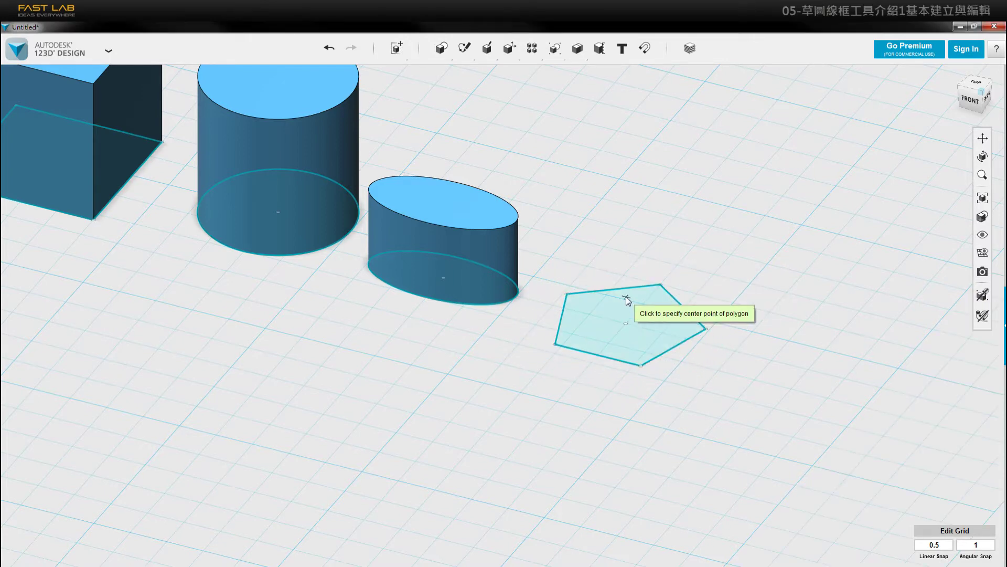
pyautogui.press('Escape')
# Step: Extrude the pentagon upward by 20 mm into a prism
pyautogui.click(649, 339)
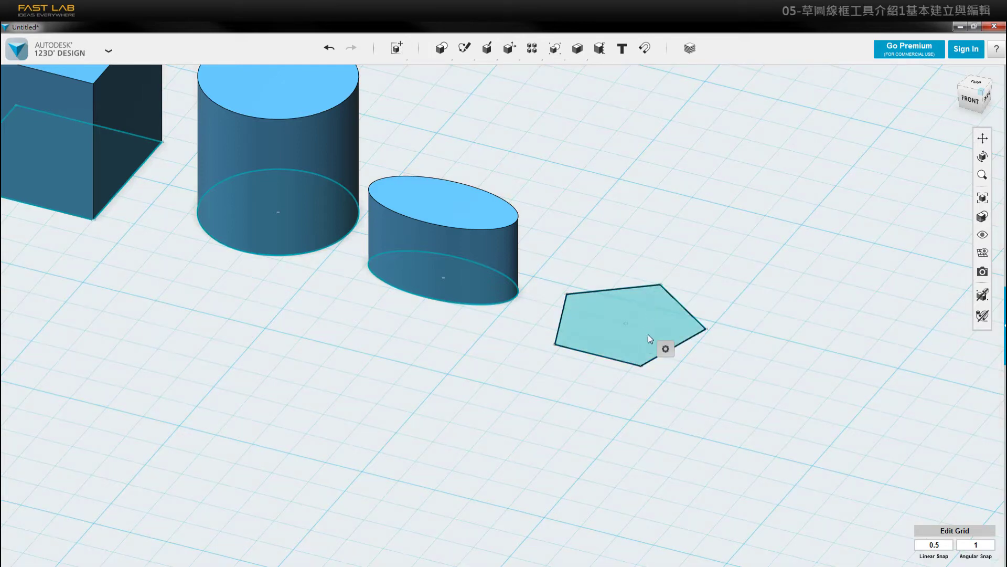
pyautogui.moveTo(666, 348)
pyautogui.click(722, 349)
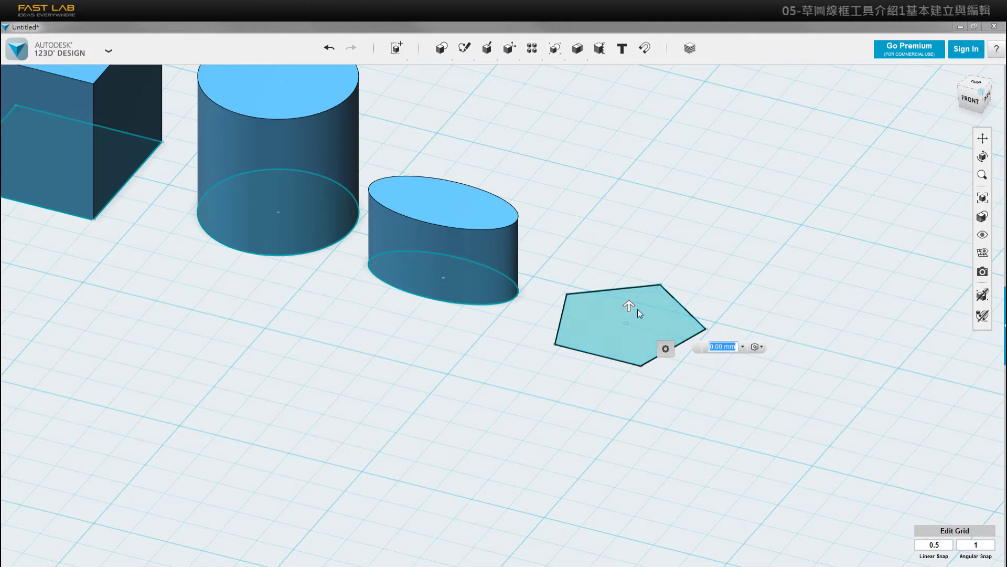
pyautogui.moveTo(631, 307); pyautogui.dragTo(636, 268)
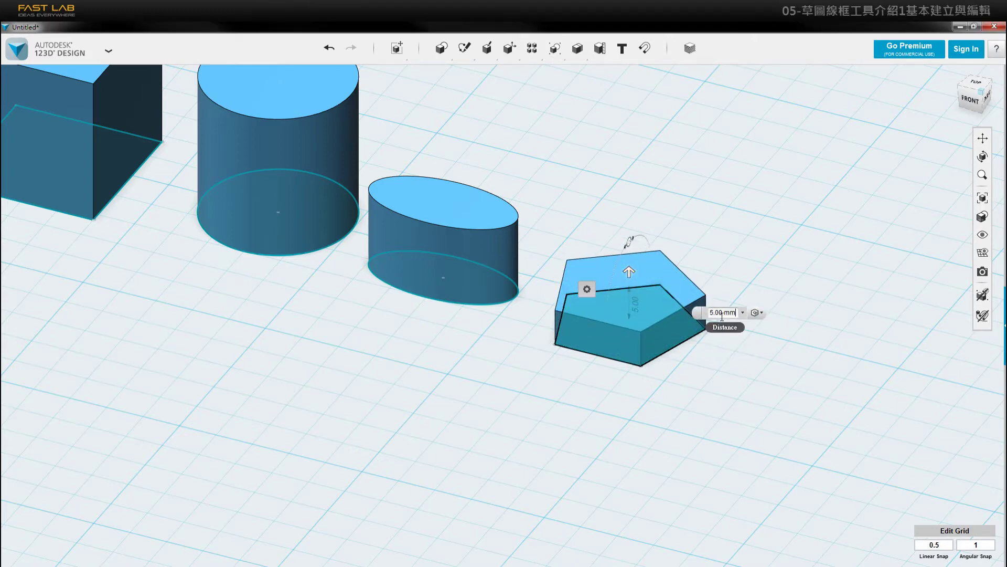
pyautogui.press('BackSpace')
pyautogui.press('BackSpace')
pyautogui.press('BackSpace')
pyautogui.press('BackSpace')
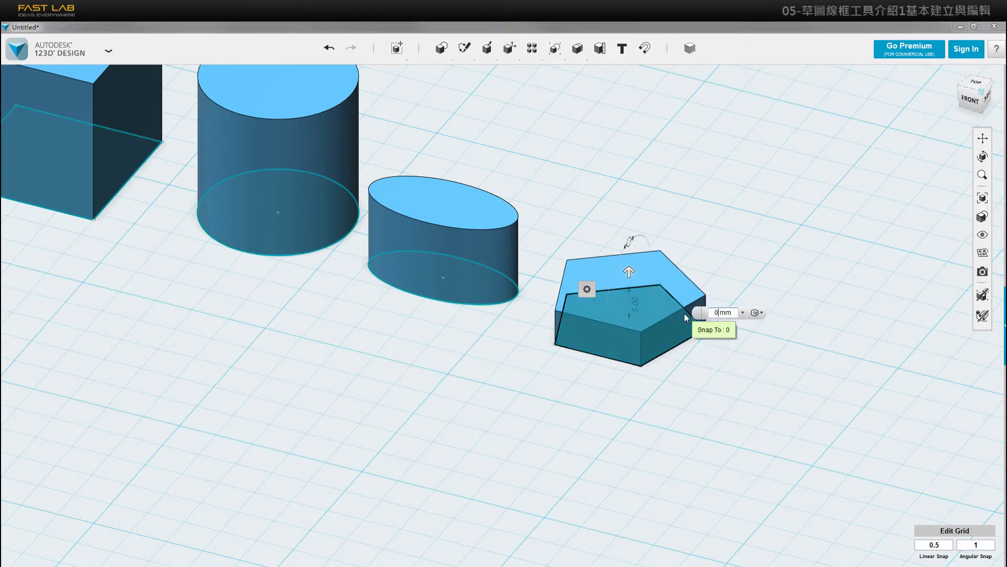
pyautogui.write('020')
pyautogui.press('Return')
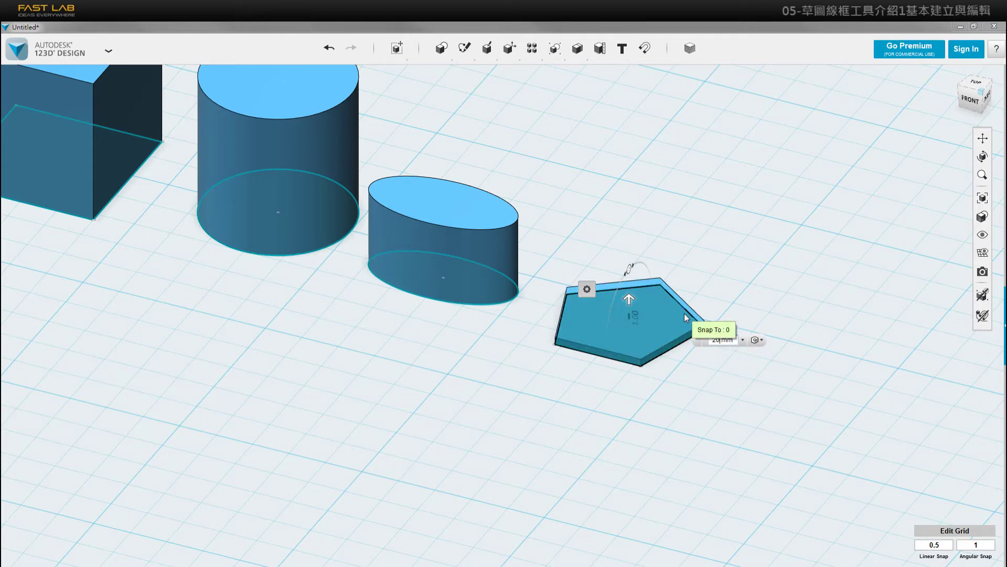
# Step: Examine the row of four extruded solids and the base sketches beneath them
pyautogui.moveTo(324, 281); pyautogui.dragTo(351, 306, button='middle')
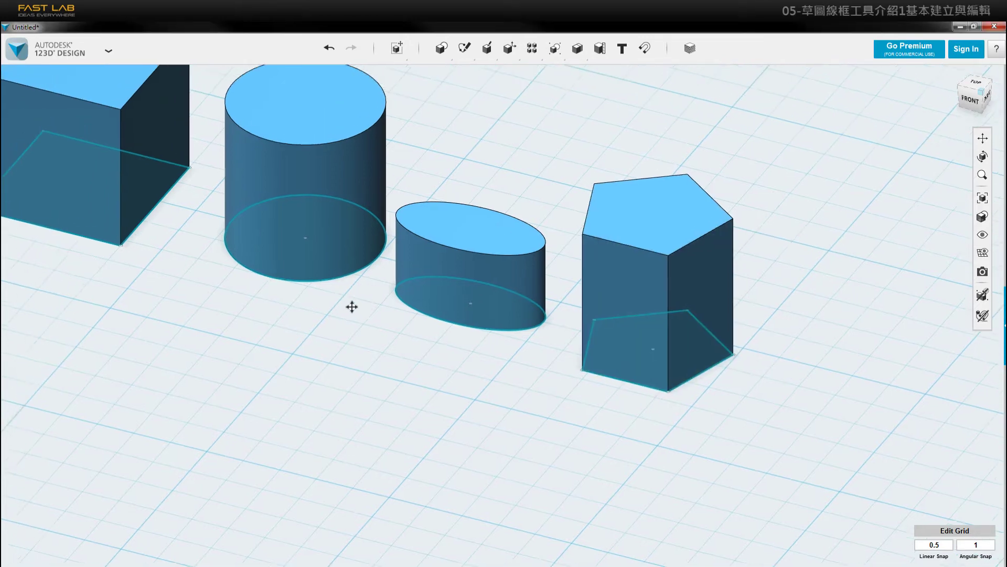
pyautogui.scroll(-2, 399, 315)
pyautogui.moveTo(449, 319); pyautogui.dragTo(472, 342, button='right')
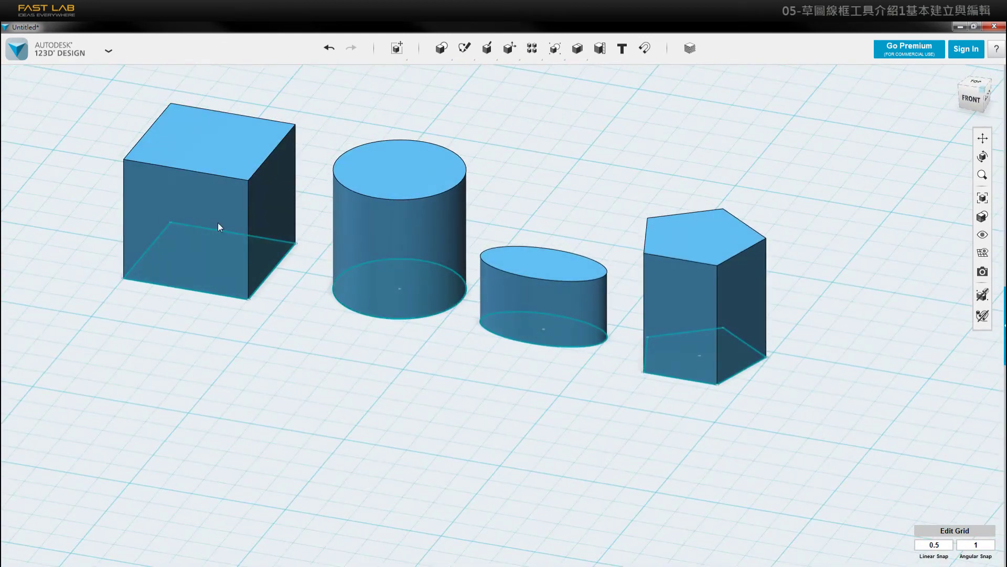
pyautogui.moveTo(399, 269); pyautogui.dragTo(389, 302, button='middle')
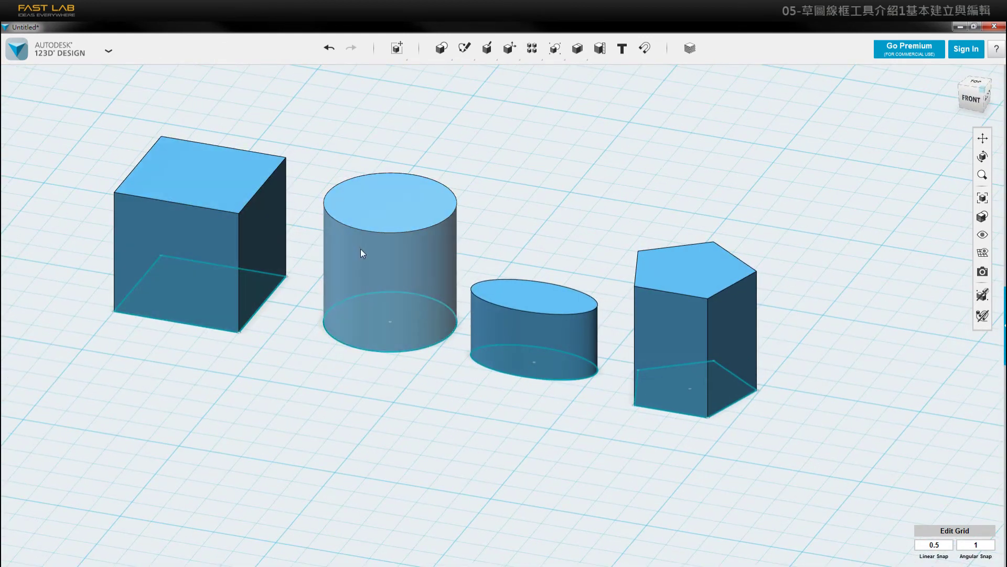
pyautogui.moveTo(412, 277); pyautogui.dragTo(412, 303, button='middle')
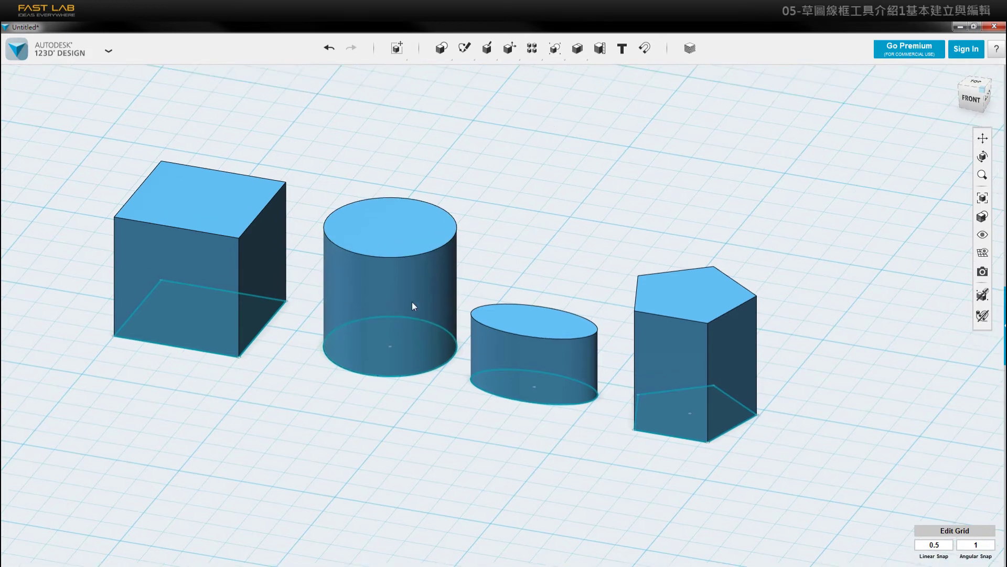
pyautogui.scroll(2, 488, 294)
pyautogui.scroll(-3, 499, 281)
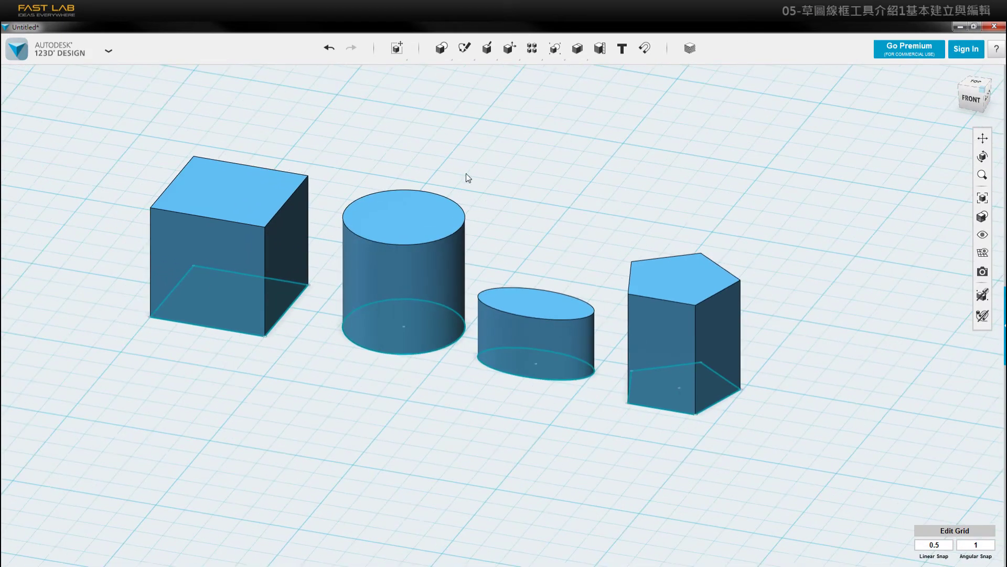
pyautogui.moveTo(444, 55)
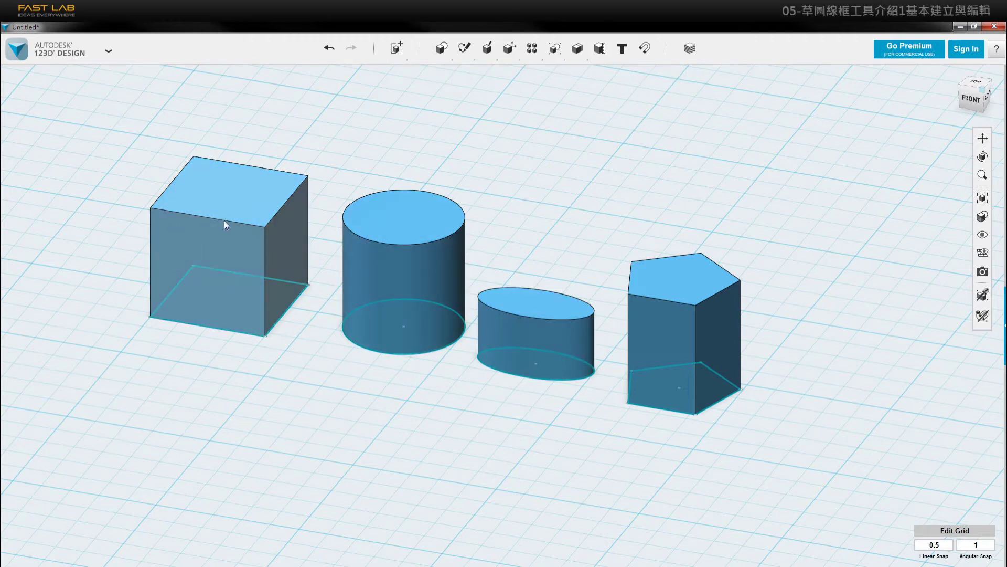
pyautogui.moveTo(402, 236); pyautogui.dragTo(453, 205, button='middle')
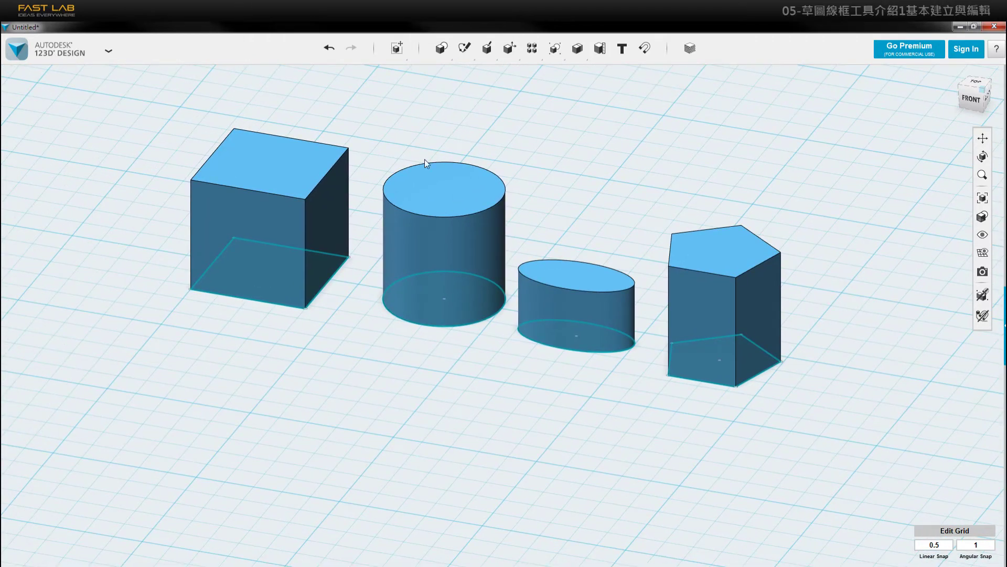
# Step: Delete the cube, cylinder, elliptical solid and pentagonal prism, and clear their four base sketches from the grid
pyautogui.click(326, 215)
pyautogui.press('Delete')
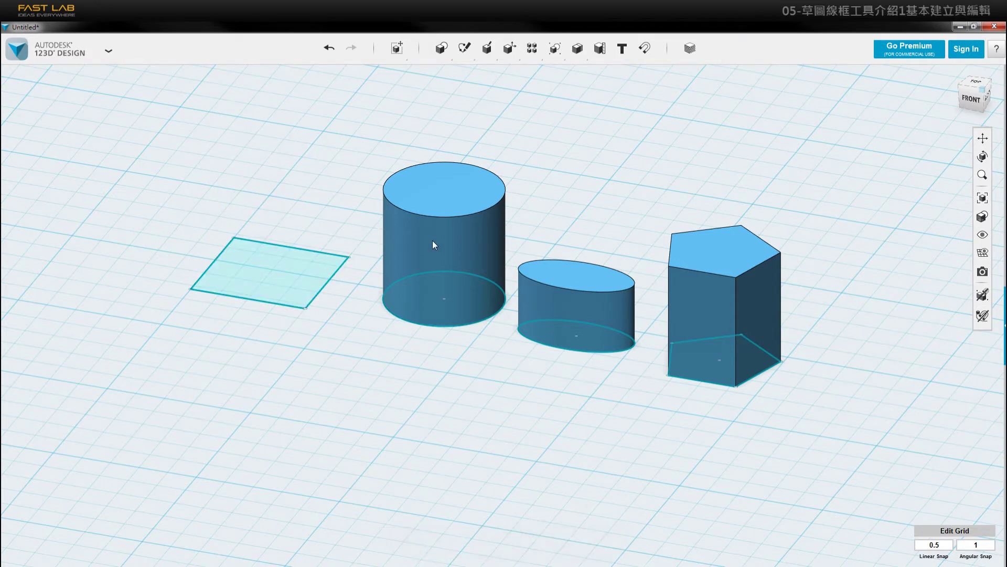
pyautogui.click(454, 242)
pyautogui.press('Delete')
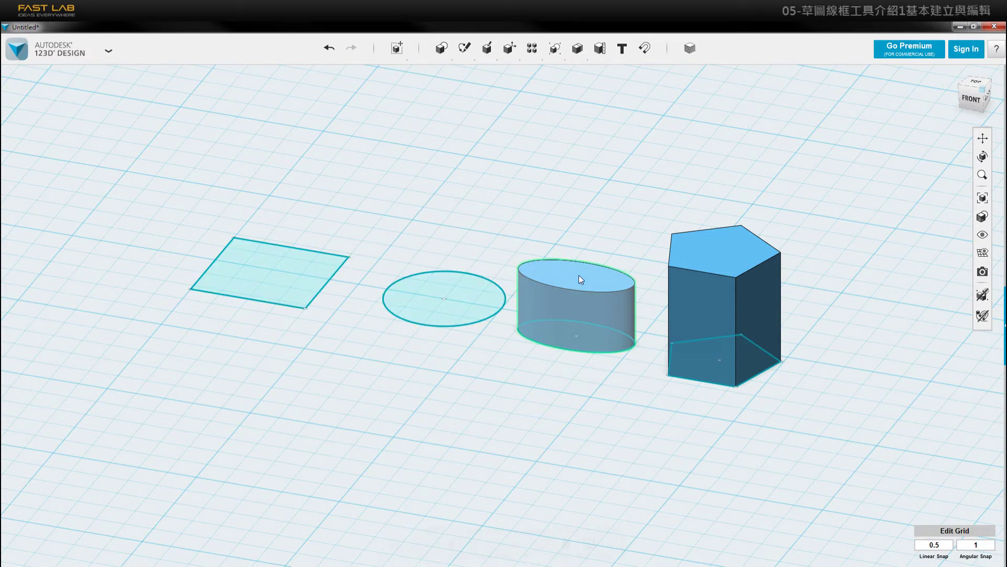
pyautogui.click(580, 278)
pyautogui.press('Delete')
pyautogui.click(723, 292)
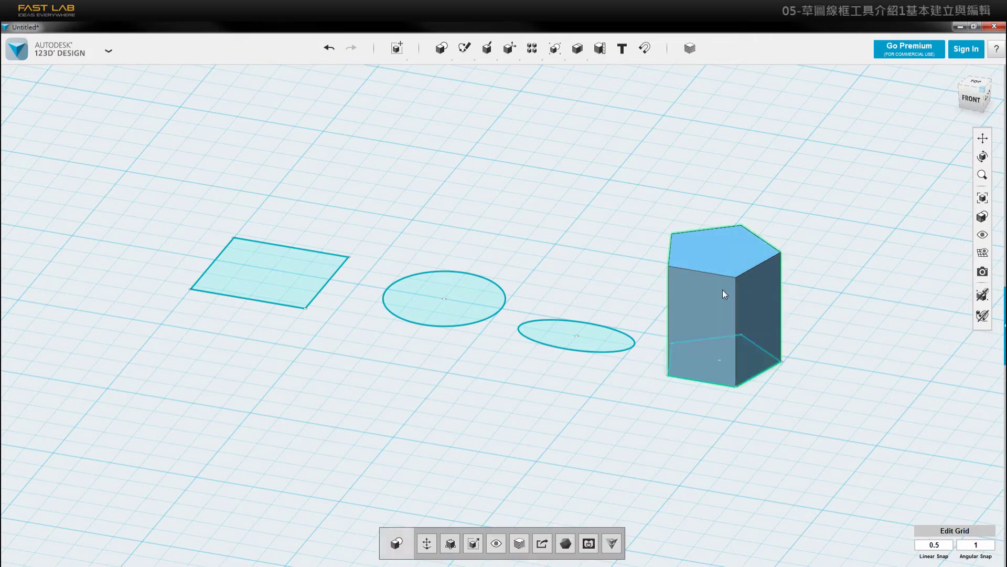
pyautogui.press('Delete')
pyautogui.moveTo(117, 155)
pyautogui.mouseDown()
pyautogui.moveTo(164, 209)
pyautogui.moveTo(814, 441)
pyautogui.mouseUp()
pyautogui.press('Delete')
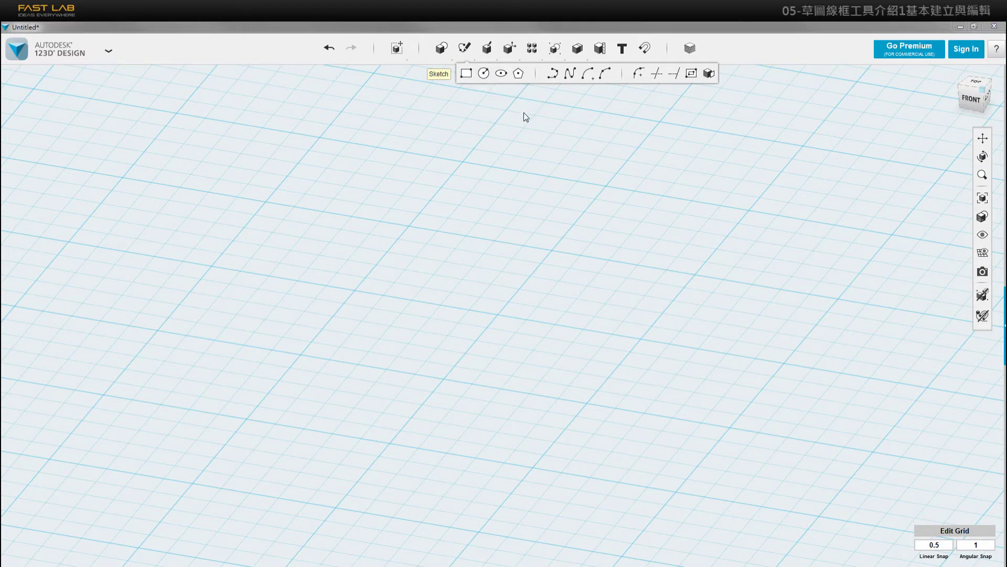
# Step: Sketch two equal-sized circles on the empty grid, the second offset slightly from the first so they largely overlap
pyautogui.click(485, 74)
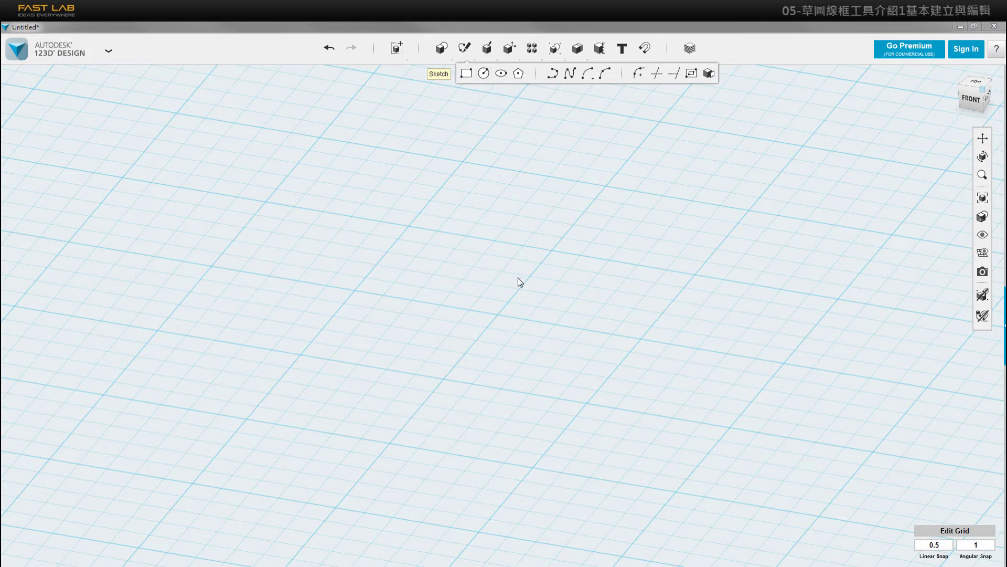
pyautogui.click(497, 314)
pyautogui.click(499, 315)
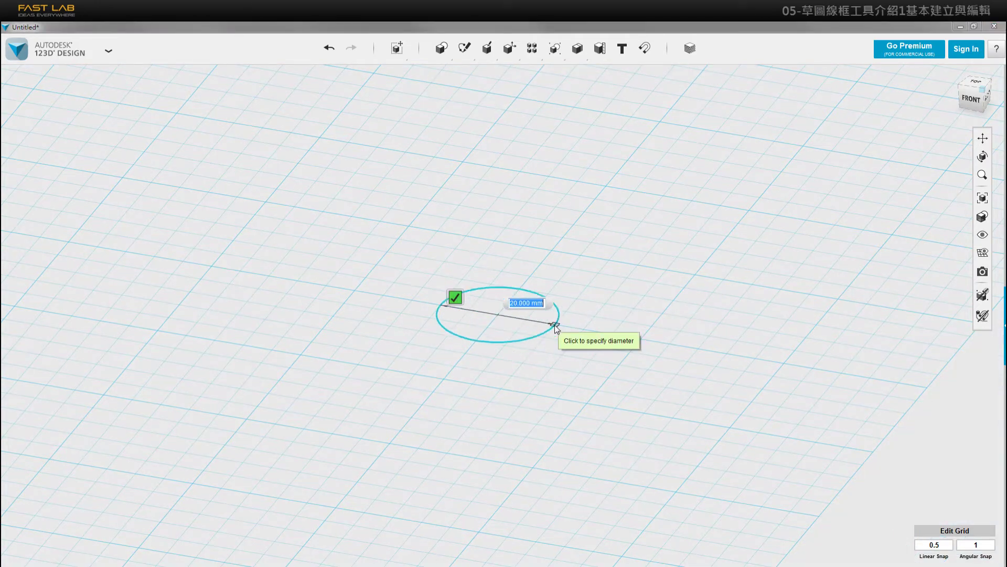
pyautogui.click(581, 329)
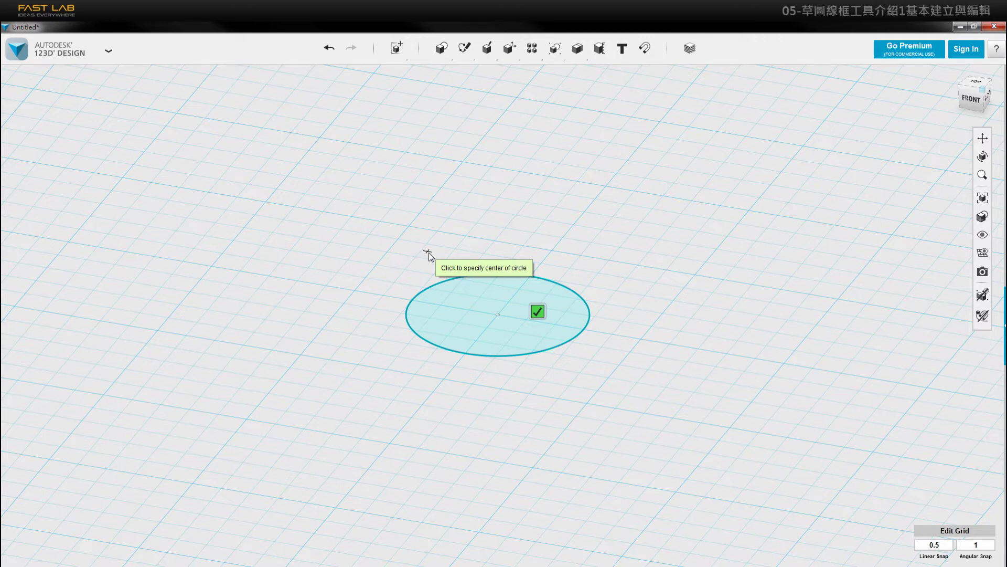
pyautogui.click(525, 319)
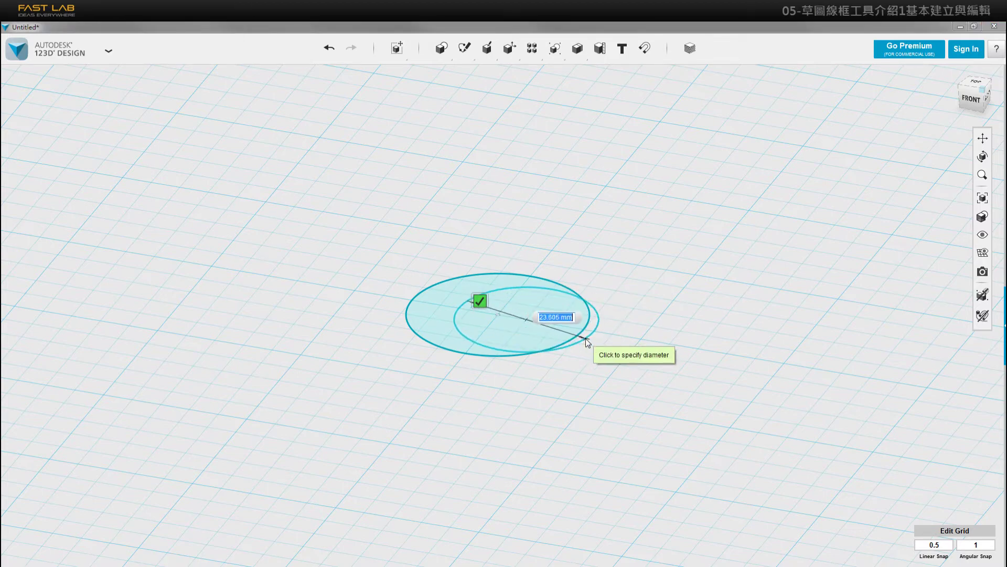
pyautogui.click(613, 335)
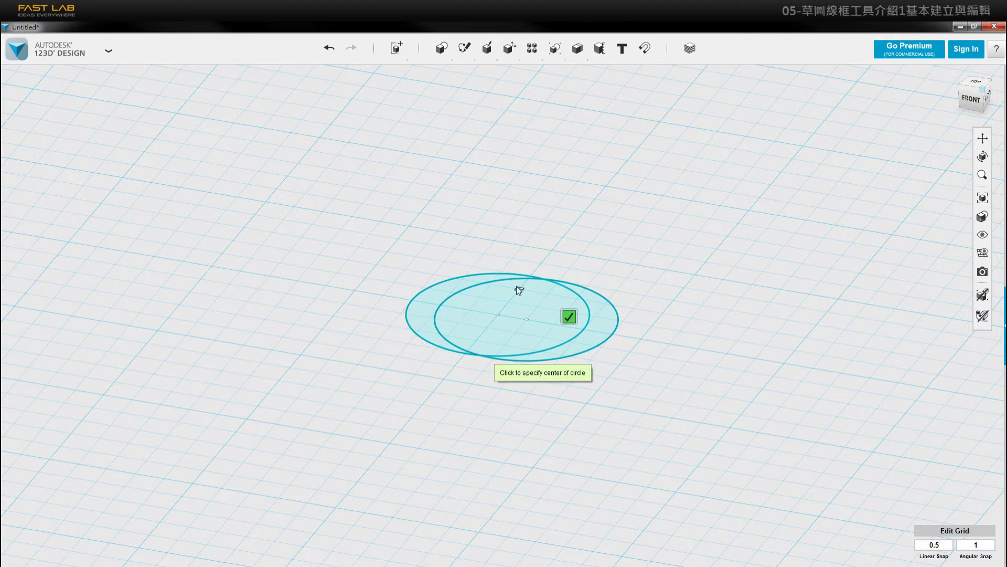
# Step: Add a smaller third circle overlapping the outer edge of the second circle and leave the circle tool
pyautogui.scroll(2, 508, 287)
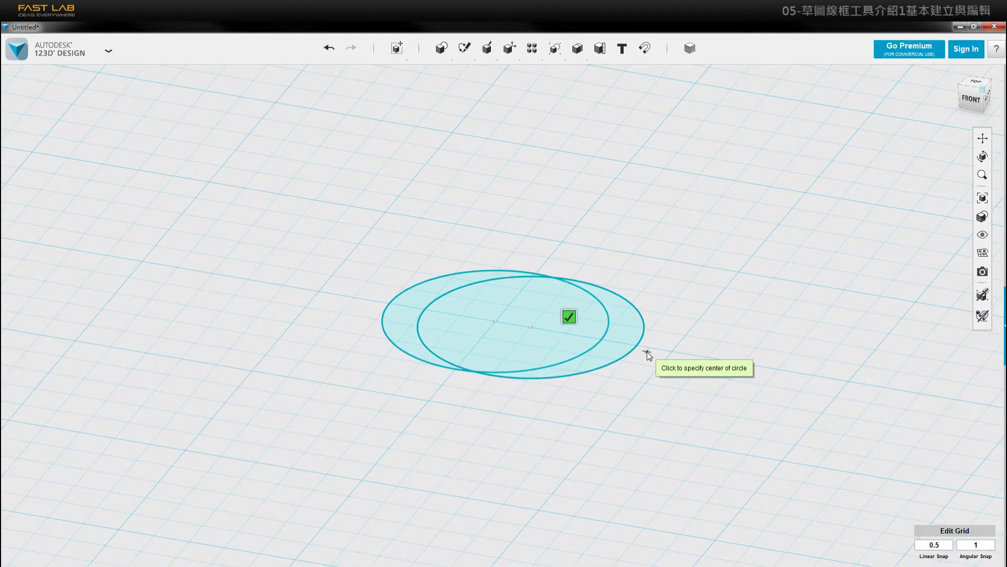
pyautogui.click(672, 352)
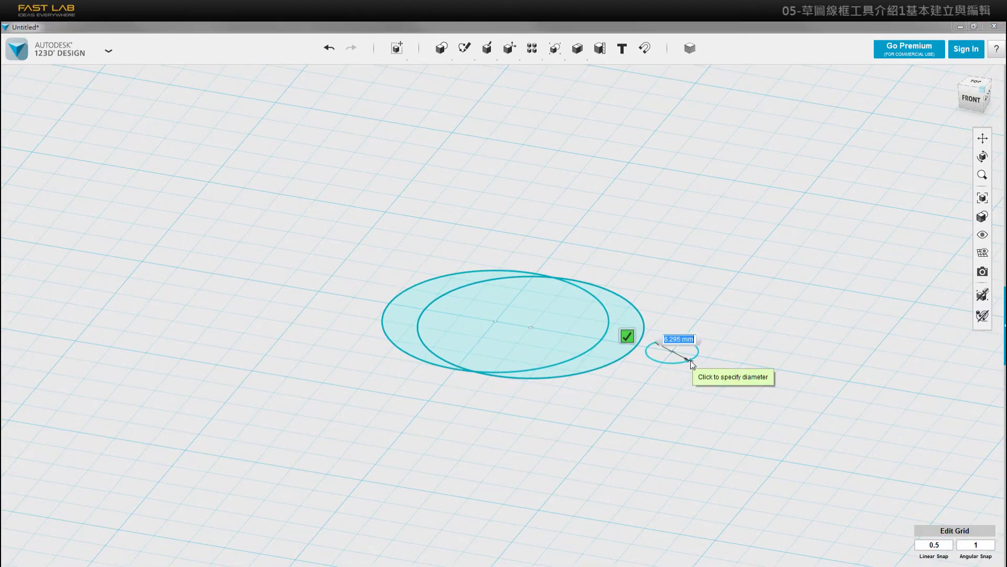
pyautogui.click(742, 363)
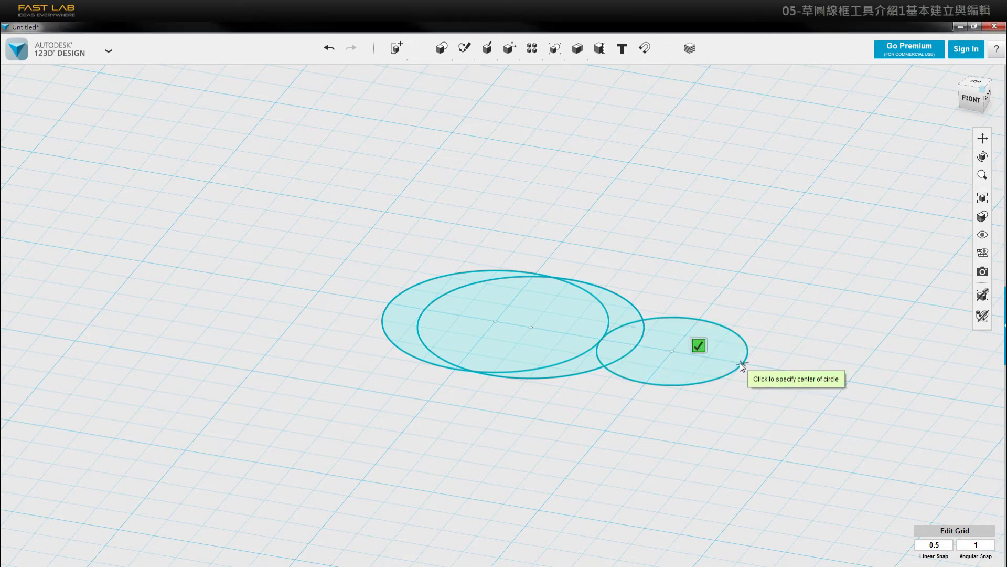
pyautogui.press('Escape')
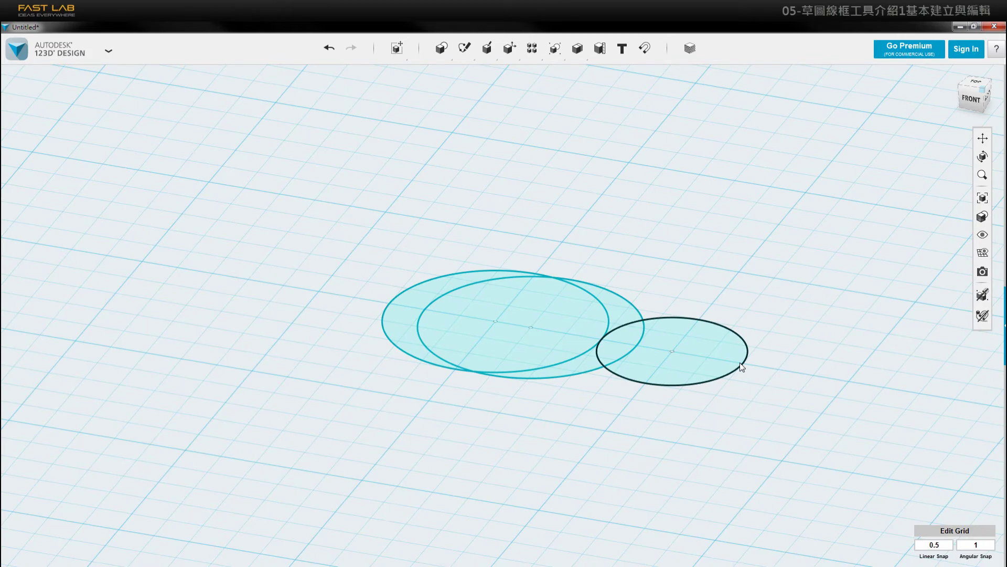
# Step: Extrude the crescent of the first circle outside the second into a solid and move it away from the sketches
pyautogui.moveTo(578, 450); pyautogui.dragTo(566, 463, button='middle')
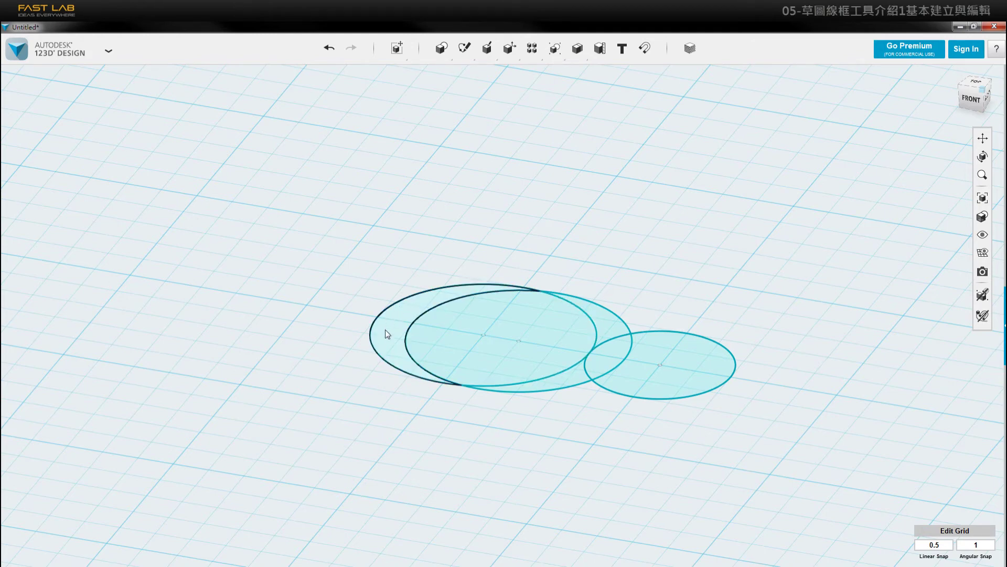
pyautogui.click(410, 366)
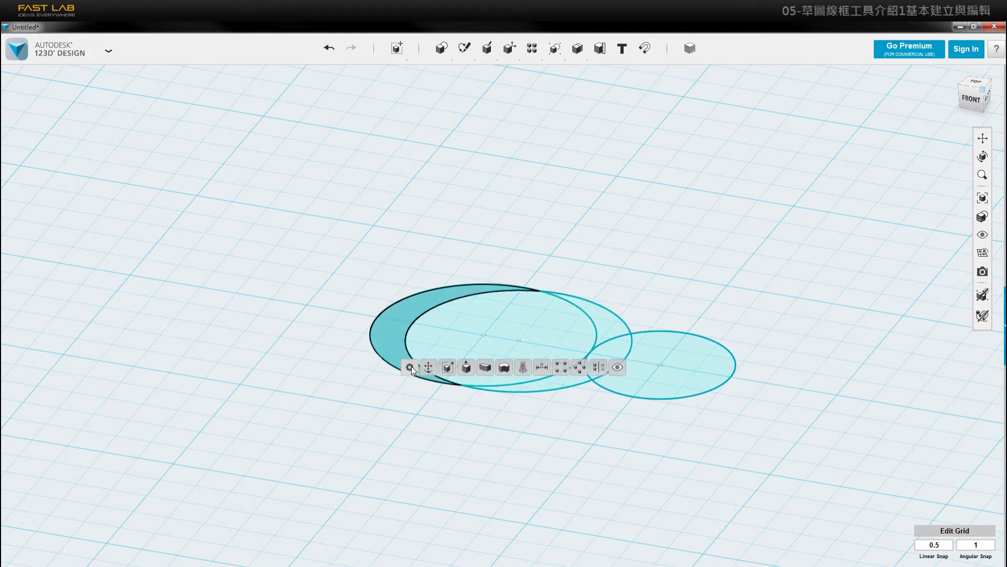
pyautogui.click(464, 367)
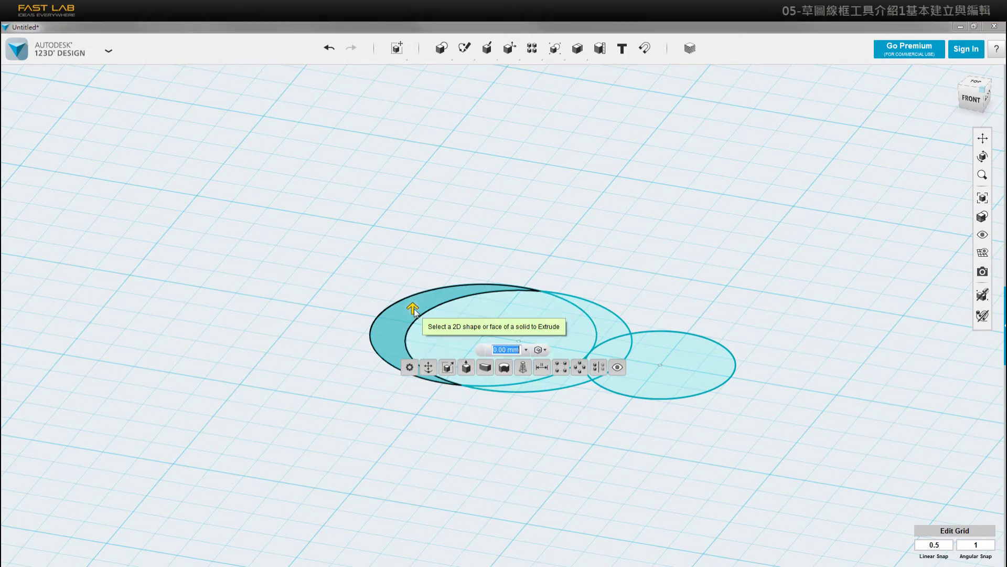
pyautogui.moveTo(418, 285); pyautogui.dragTo(422, 266)
pyautogui.click(475, 196)
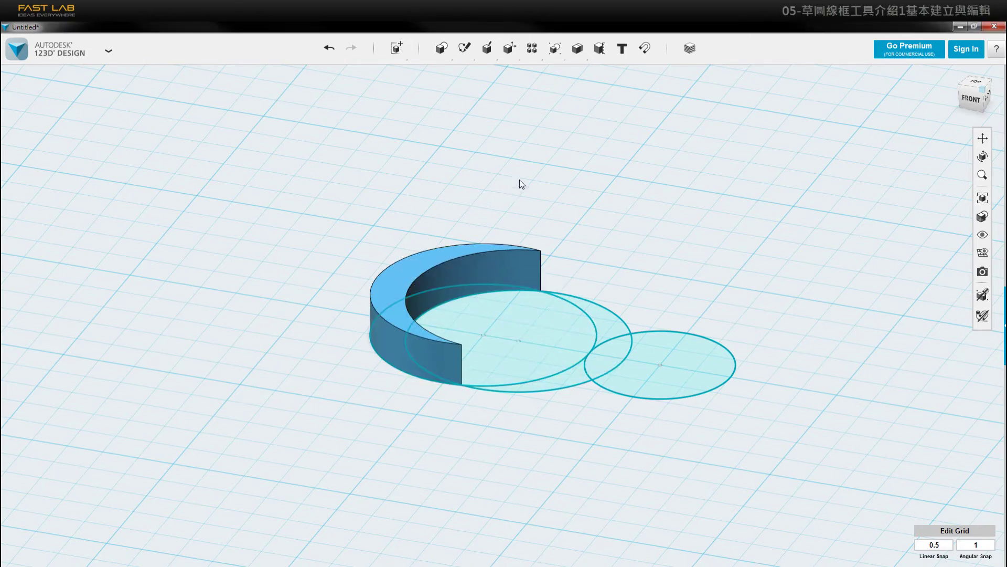
pyautogui.moveTo(521, 183); pyautogui.dragTo(513, 203, button='right')
pyautogui.moveTo(587, 261); pyautogui.dragTo(500, 245, button='right')
pyautogui.click(398, 242)
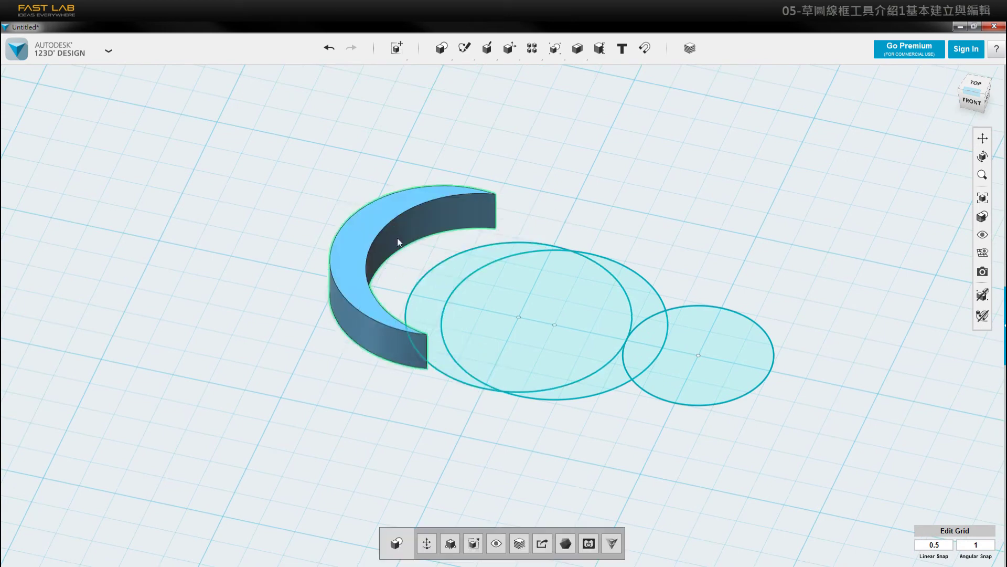
pyautogui.moveTo(398, 242); pyautogui.dragTo(275, 242)
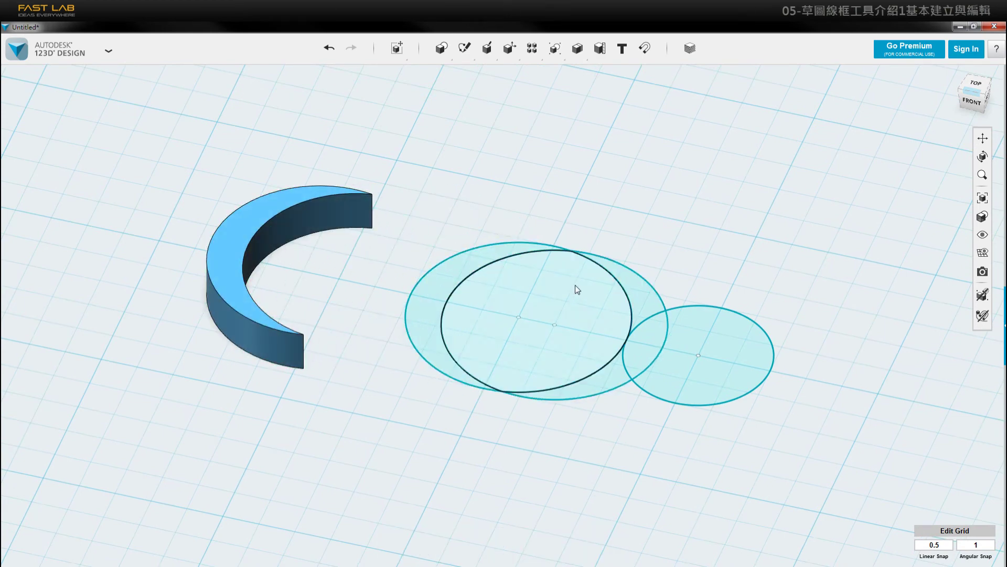
# Step: Extrude the overlap region shared by the two large circles about 7.5 mm and move the solid in front of the sketches
pyautogui.moveTo(576, 285); pyautogui.dragTo(571, 271, button='middle')
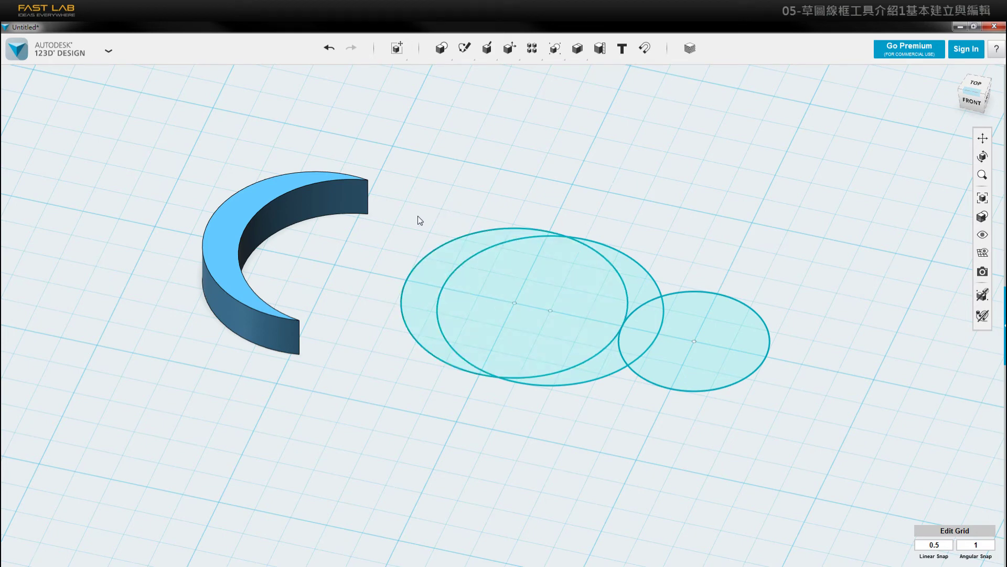
pyautogui.moveTo(420, 216); pyautogui.dragTo(503, 206, button='middle')
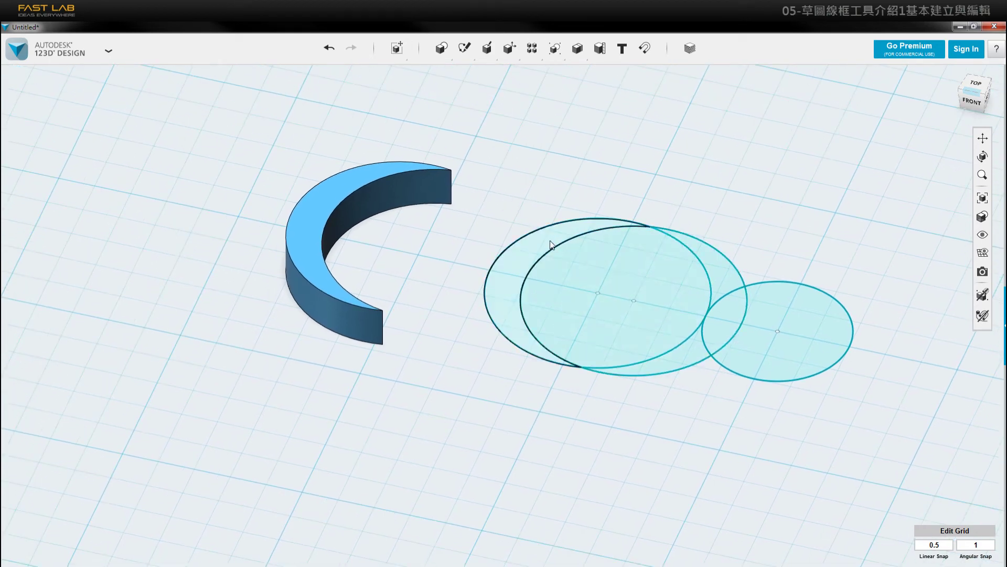
pyautogui.click(599, 266)
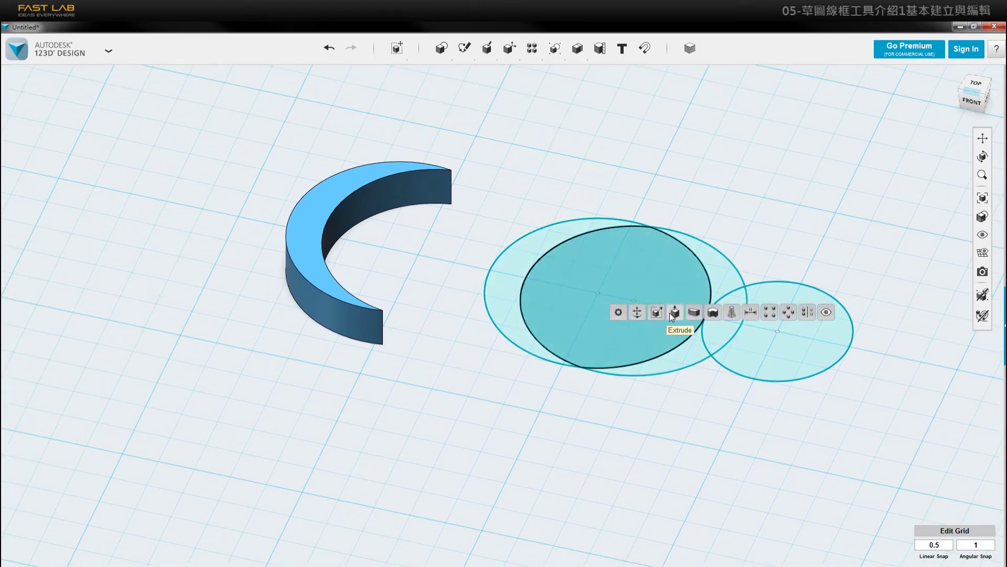
pyautogui.click(671, 313)
pyautogui.moveTo(615, 286); pyautogui.dragTo(640, 206)
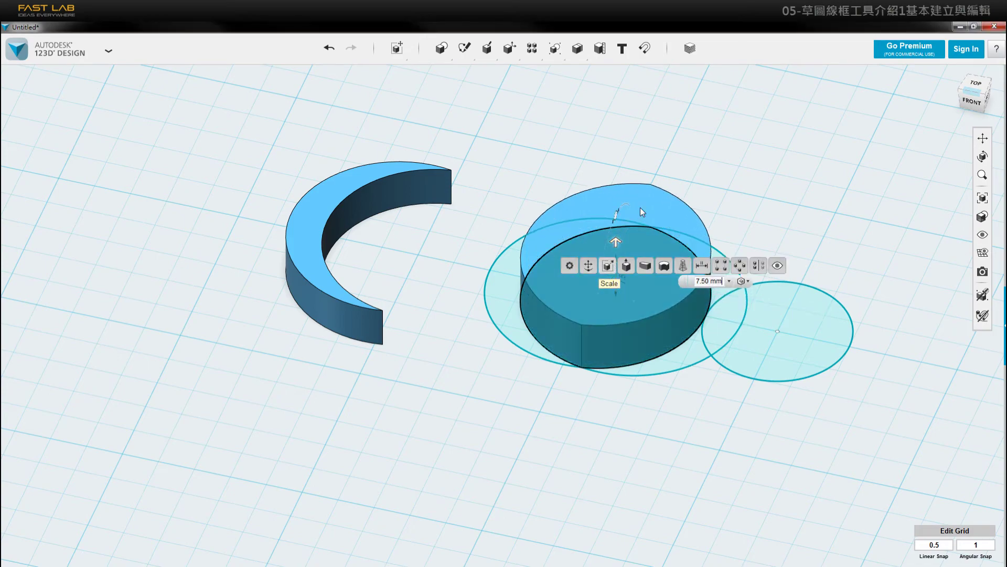
pyautogui.click(622, 329)
pyautogui.moveTo(622, 330); pyautogui.dragTo(462, 521)
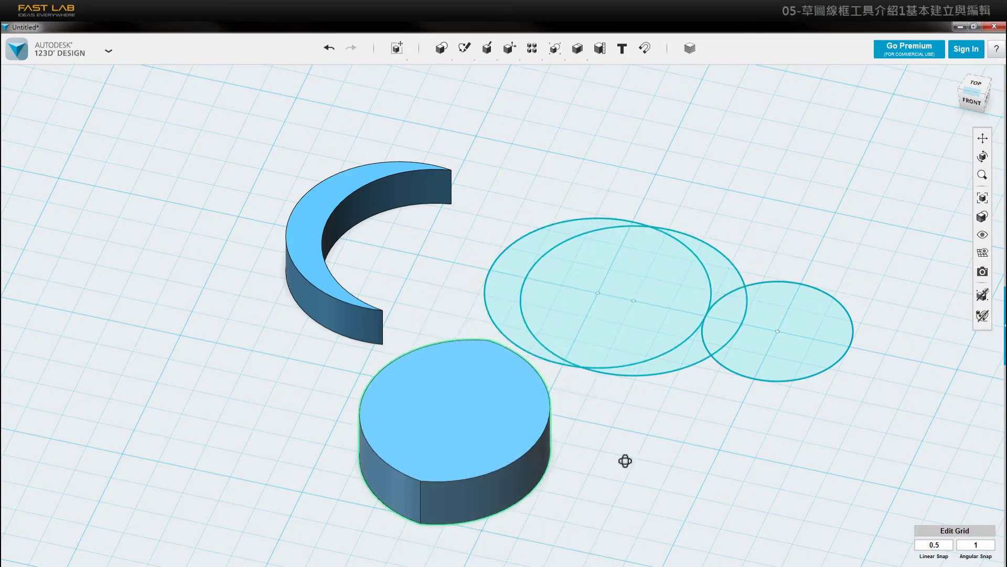
# Step: Extrude the part of the small circle outside the second circle and move the notched solid in front of the sketches
pyautogui.moveTo(625, 461); pyautogui.dragTo(567, 375, button='right')
pyautogui.moveTo(374, 326); pyautogui.dragTo(378, 504, button='right')
pyautogui.moveTo(489, 445); pyautogui.dragTo(713, 350, button='middle')
pyautogui.moveTo(712, 350); pyautogui.dragTo(649, 357, button='right')
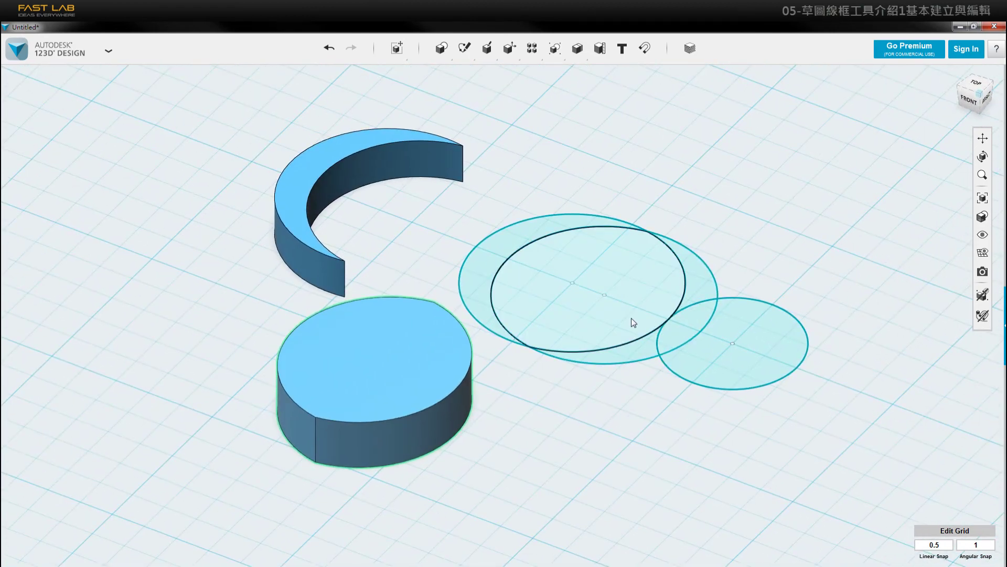
pyautogui.click(732, 335)
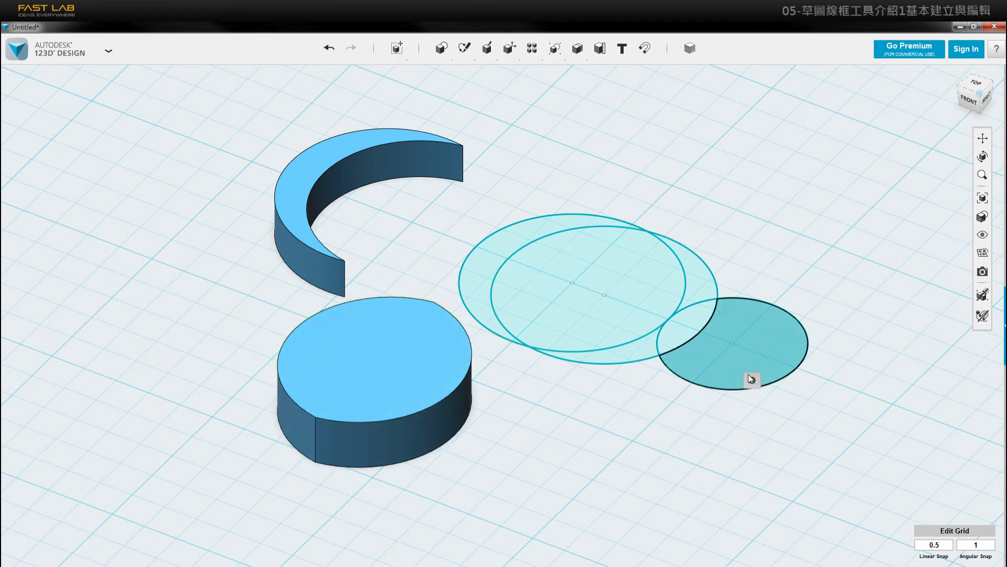
pyautogui.click(807, 385)
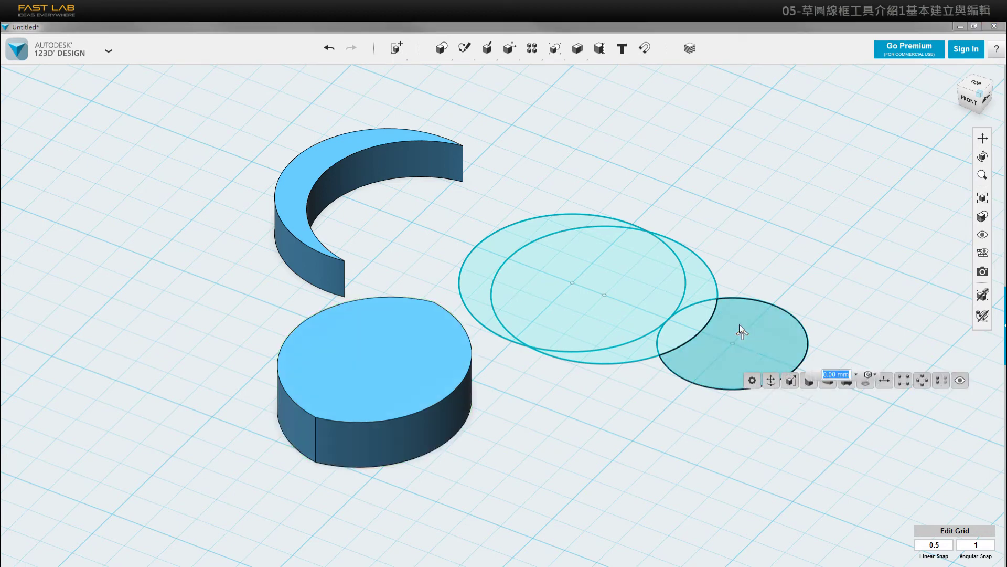
pyautogui.moveTo(744, 332); pyautogui.dragTo(744, 282)
pyautogui.click(766, 216)
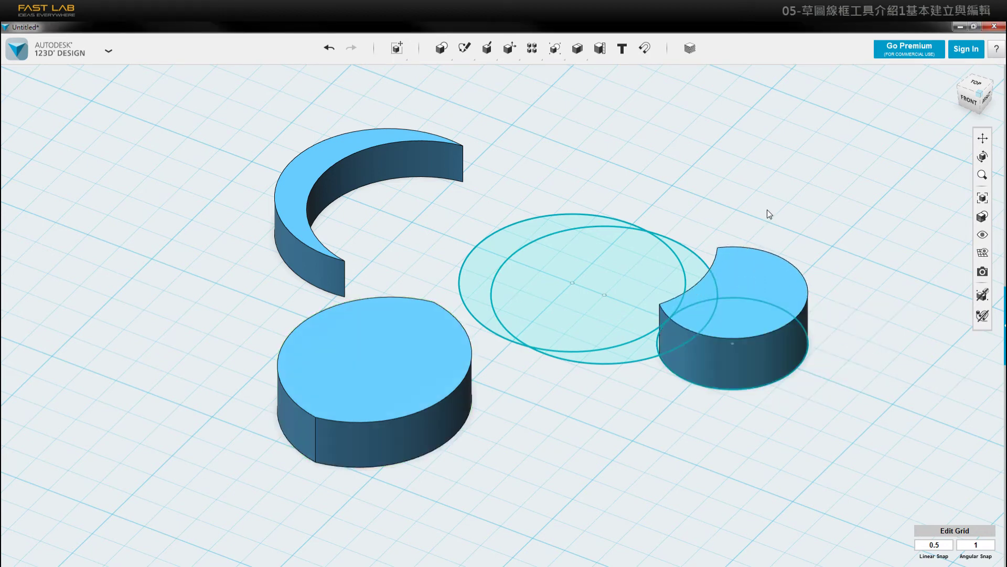
pyautogui.moveTo(706, 294); pyautogui.dragTo(771, 314, button='right')
pyautogui.moveTo(771, 314)
pyautogui.mouseDown()
pyautogui.moveTo(736, 483)
pyautogui.moveTo(761, 490)
pyautogui.mouseUp()
# Step: Extrude the rear sliver of the second circle between the first and third circles and move it behind the crescent solid
pyautogui.moveTo(760, 490)
pyautogui.mouseDown(button='right')
pyautogui.moveTo(666, 409)
pyautogui.moveTo(618, 323)
pyautogui.mouseUp(button='right')
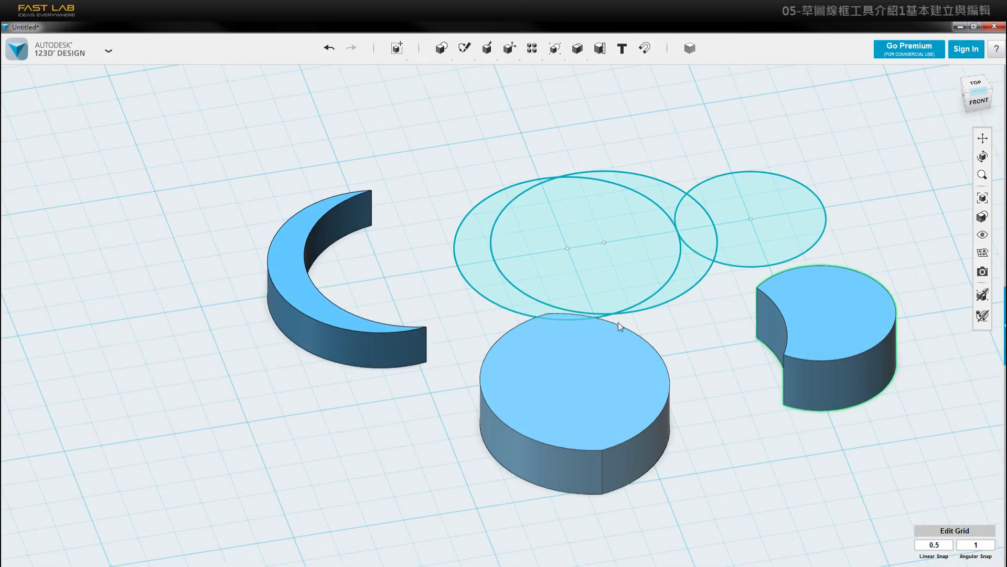
pyautogui.click(633, 182)
pyautogui.click(709, 226)
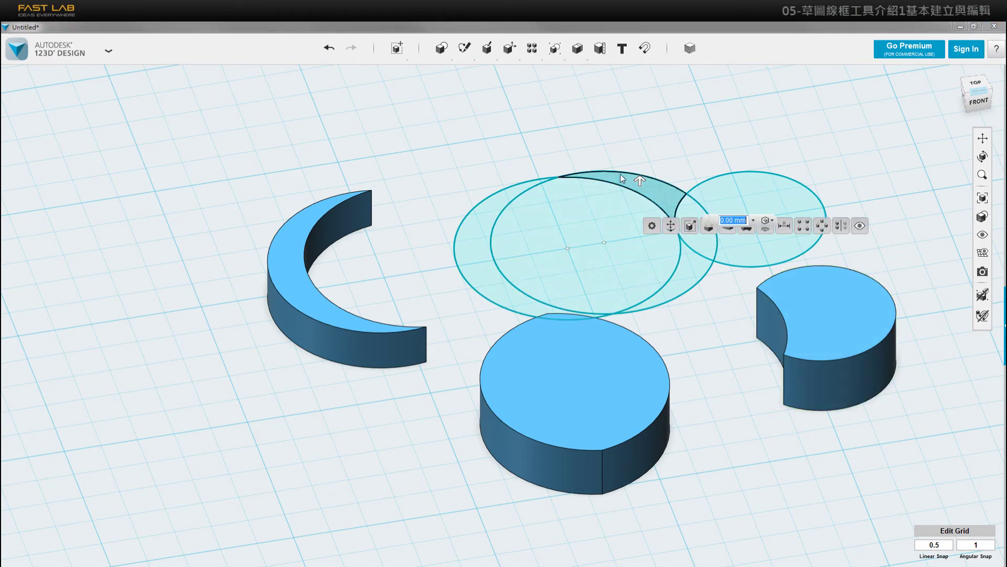
pyautogui.moveTo(637, 190); pyautogui.dragTo(422, 189)
pyautogui.click(651, 127)
pyautogui.click(488, 147)
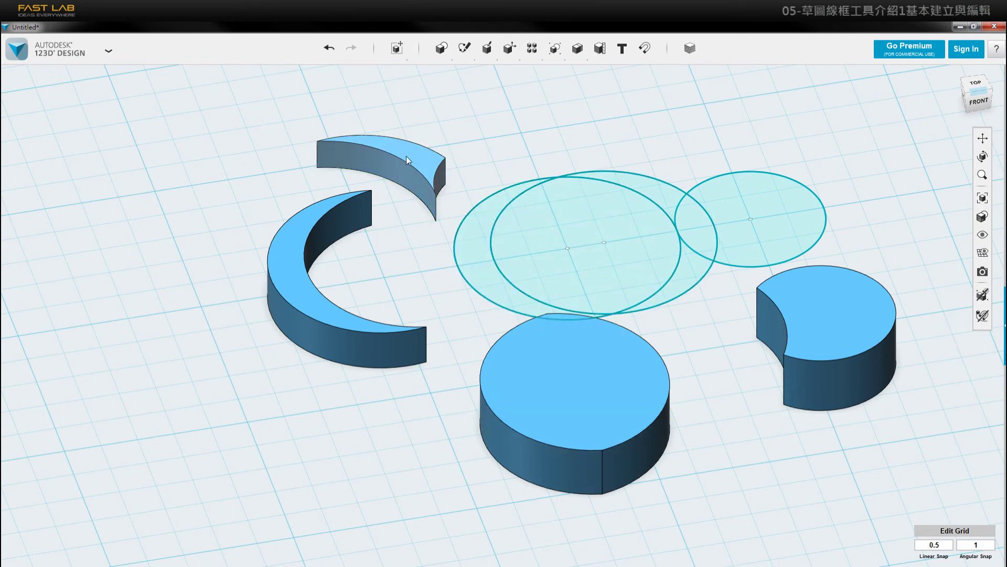
pyautogui.moveTo(623, 286); pyautogui.dragTo(522, 227, button='right')
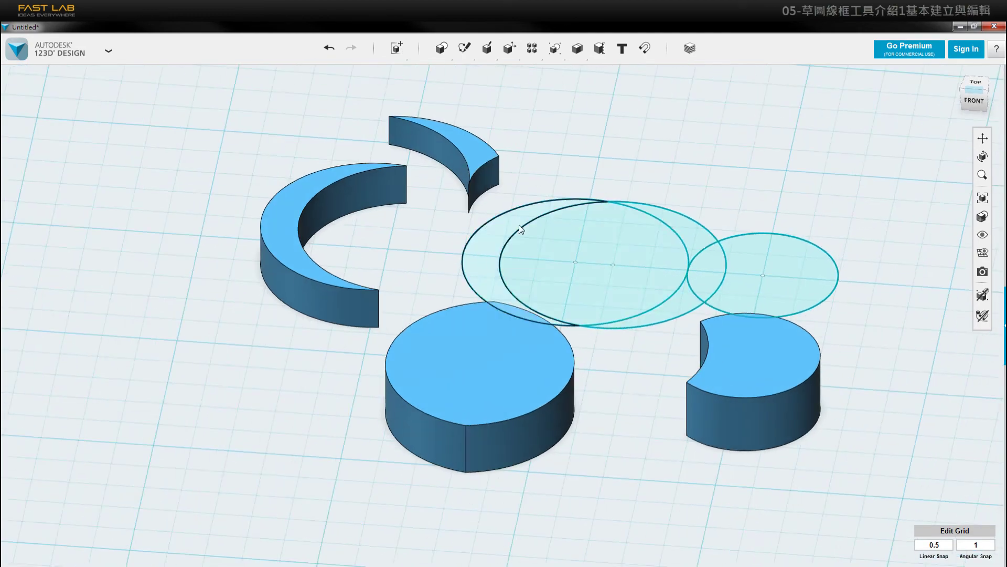
pyautogui.moveTo(546, 275)
pyautogui.mouseDown(button='right')
pyautogui.moveTo(572, 263)
pyautogui.moveTo(525, 271)
pyautogui.mouseUp(button='right')
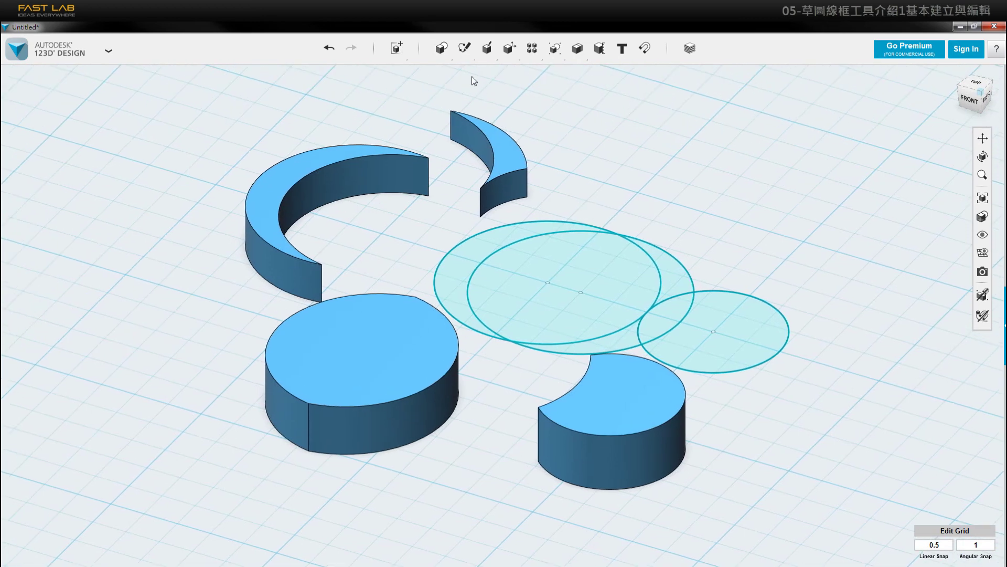
pyautogui.moveTo(464, 48)
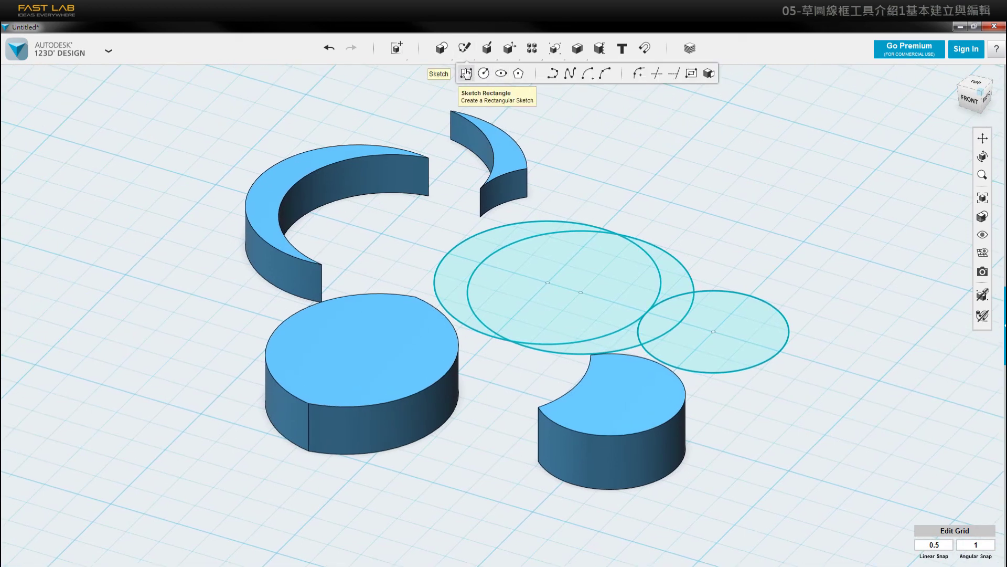
pyautogui.moveTo(569, 168); pyautogui.dragTo(600, 178, button='middle')
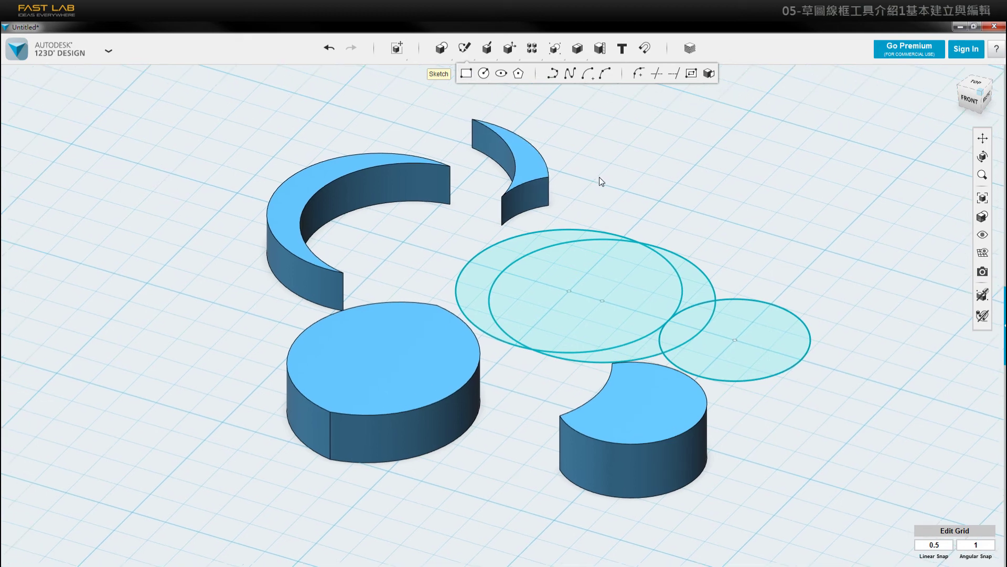